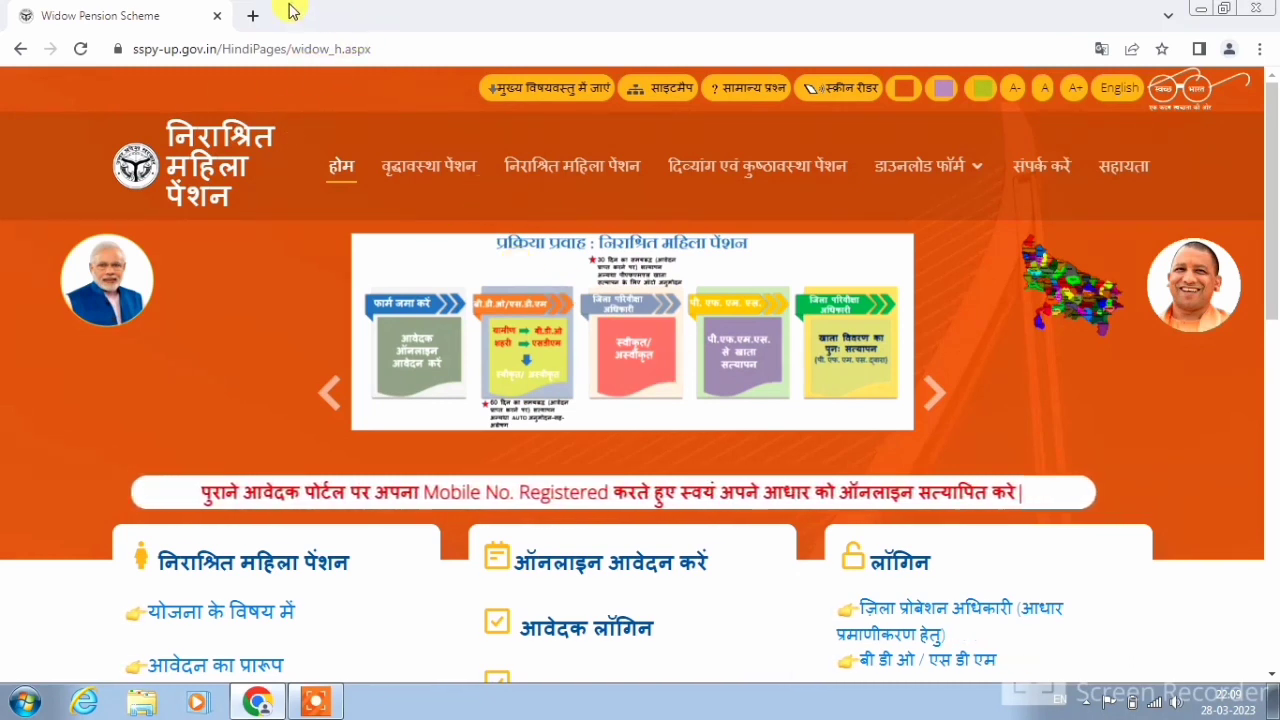
Open a new blank Chrome tab beside the SSPY UP Widow Pension Scheme page
{"action": "left_click", "coordinate": [254, 18]}
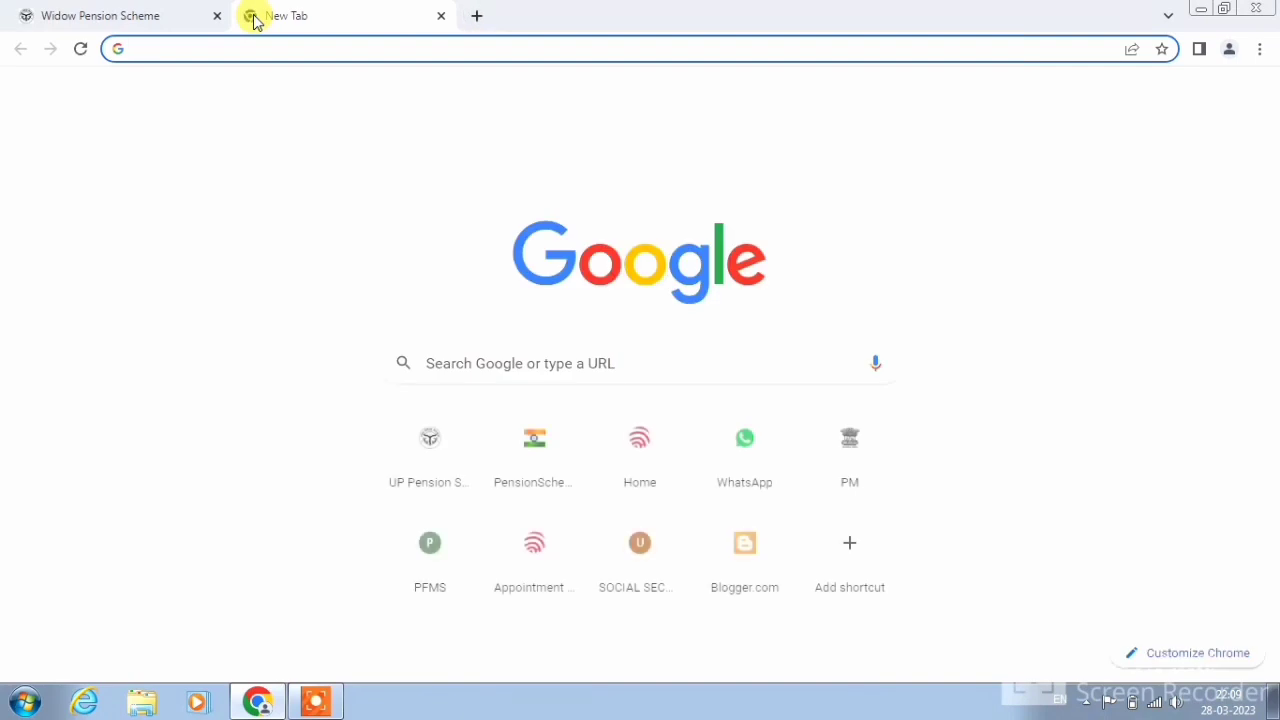
Search Google for 'pfms' and open the official PFMS website from the results
{"action": "left_click", "coordinate": [480, 363]}
{"action": "type", "text": "pfm"}
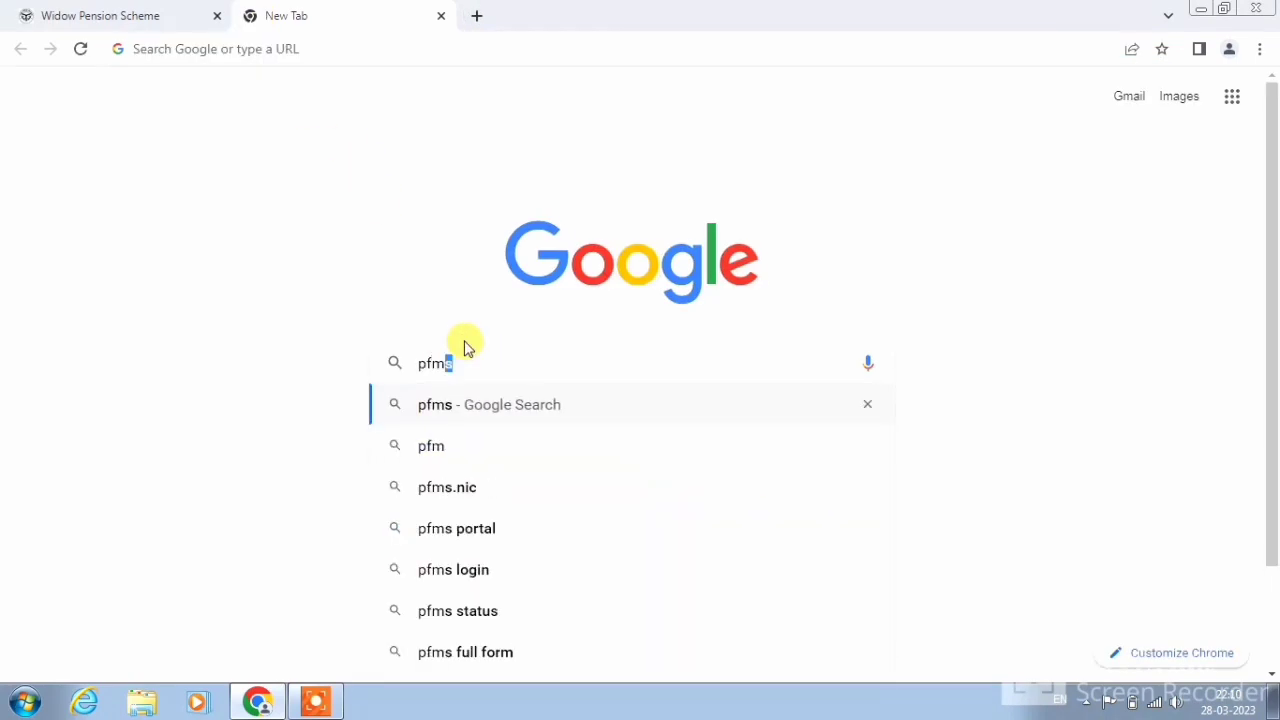
{"action": "key", "text": "Return"}
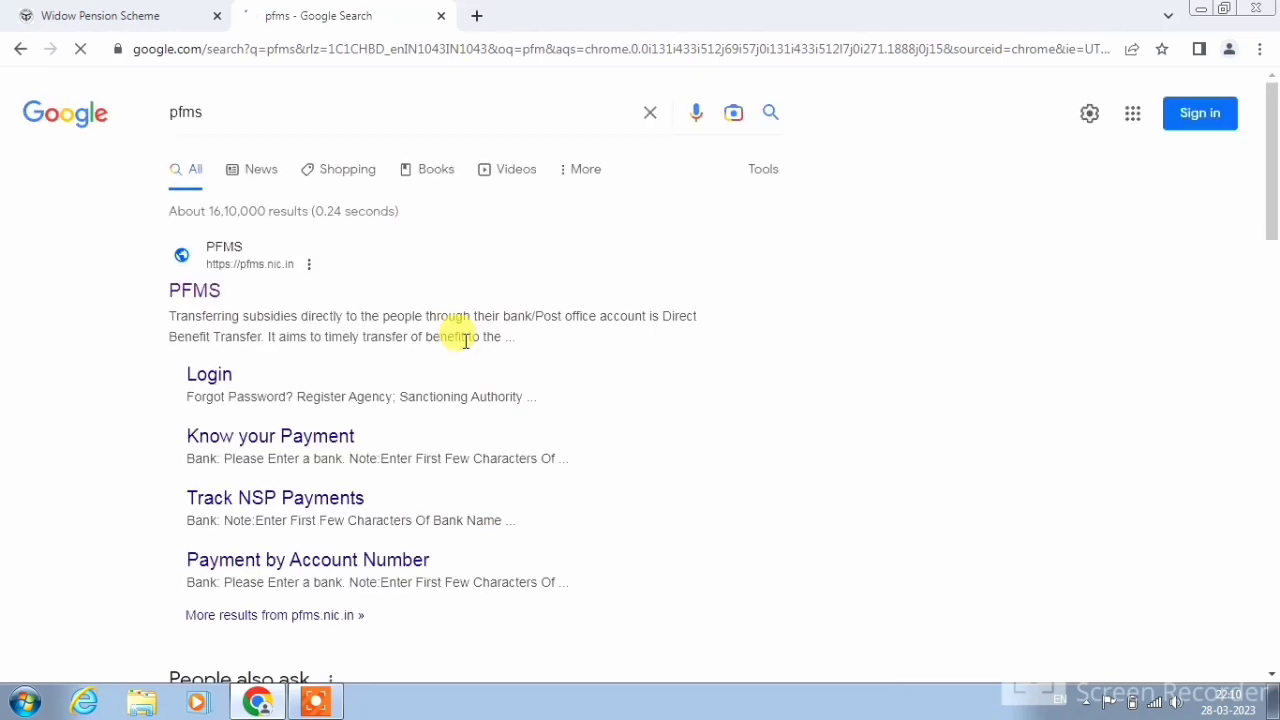
{"action": "left_click", "coordinate": [204, 299]}
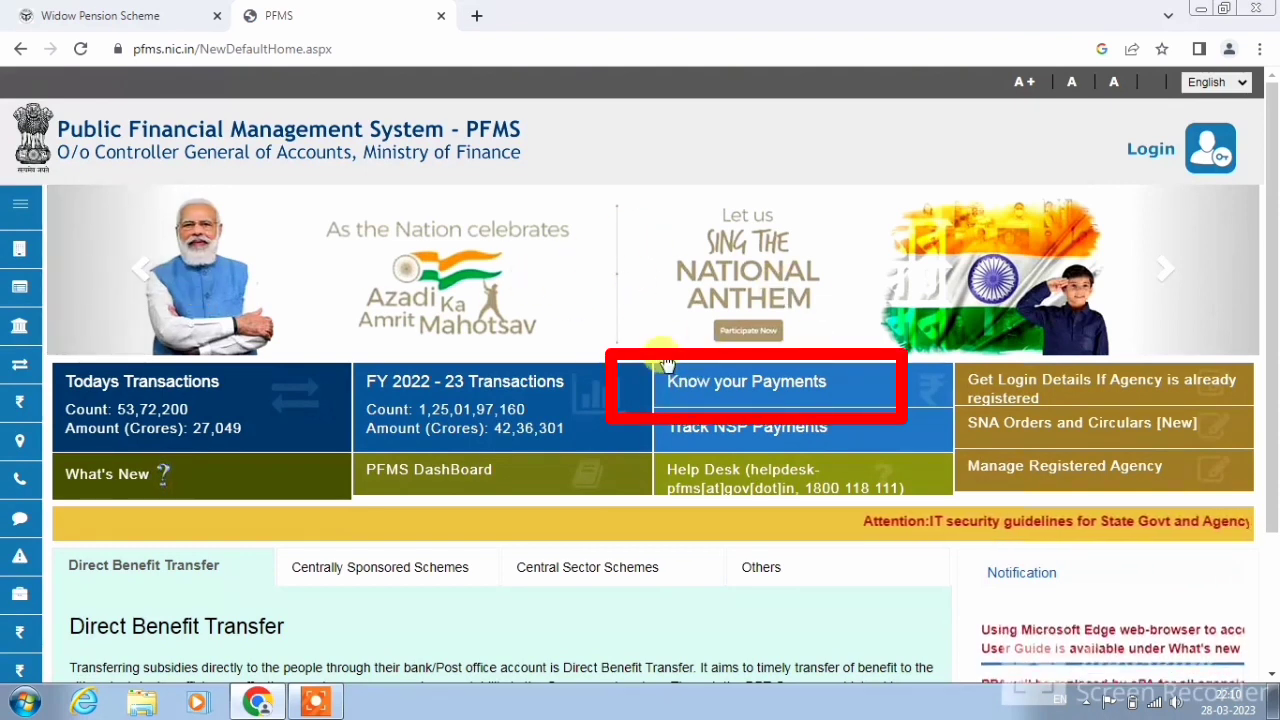
Open PFMS Know your Payments by account number and point out the bank-name entry note
{"action": "left_click", "coordinate": [742, 388]}
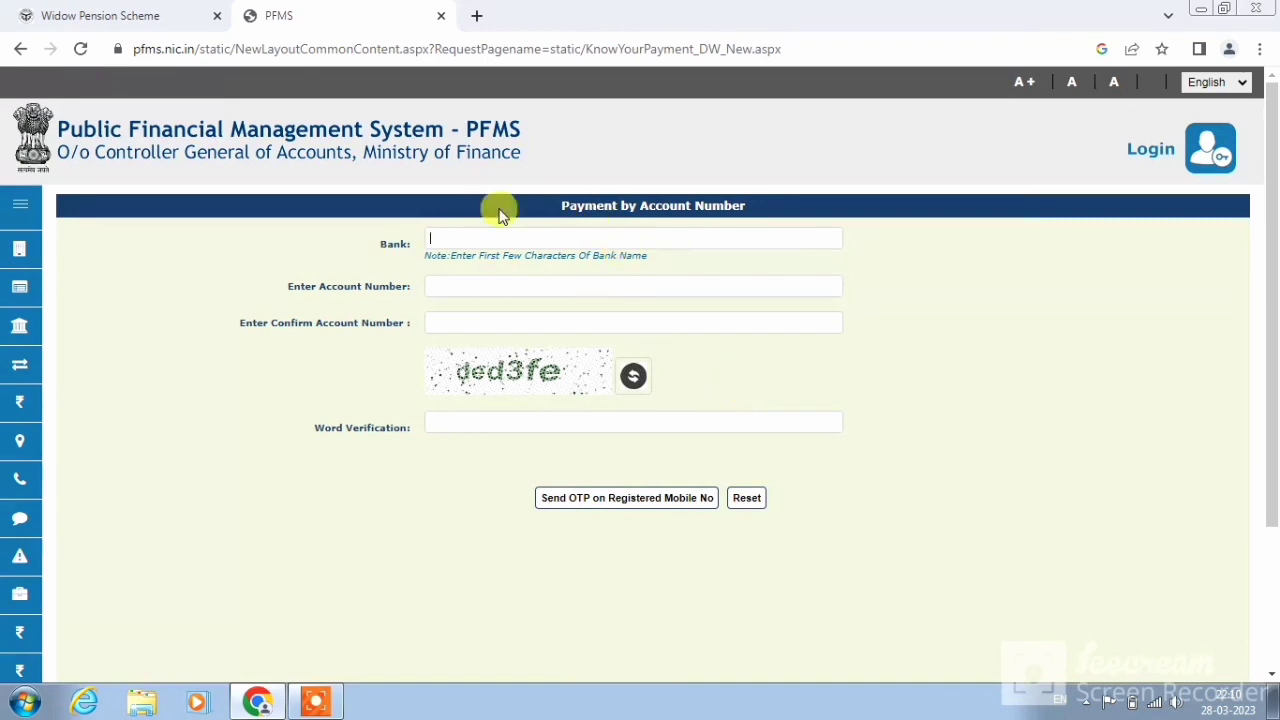
{"action": "left_click_drag", "start_coordinate": [562, 200], "coordinate": [718, 200]}
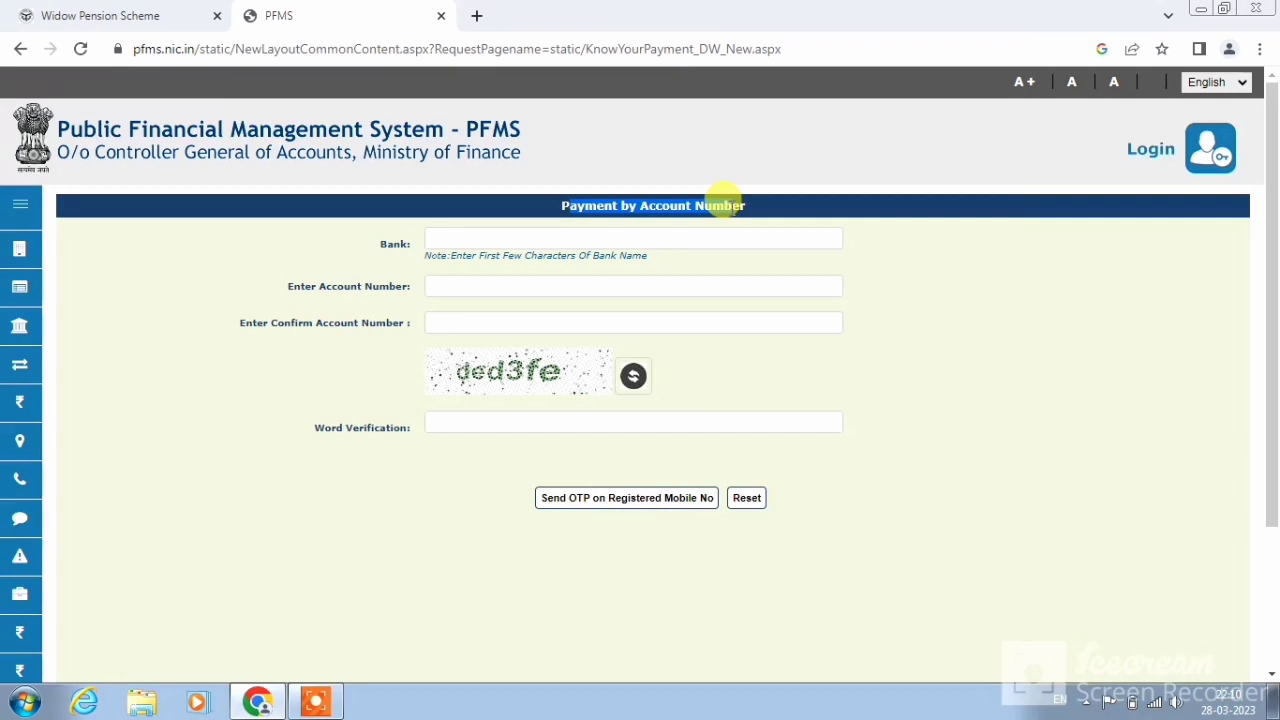
{"action": "left_click", "coordinate": [386, 246]}
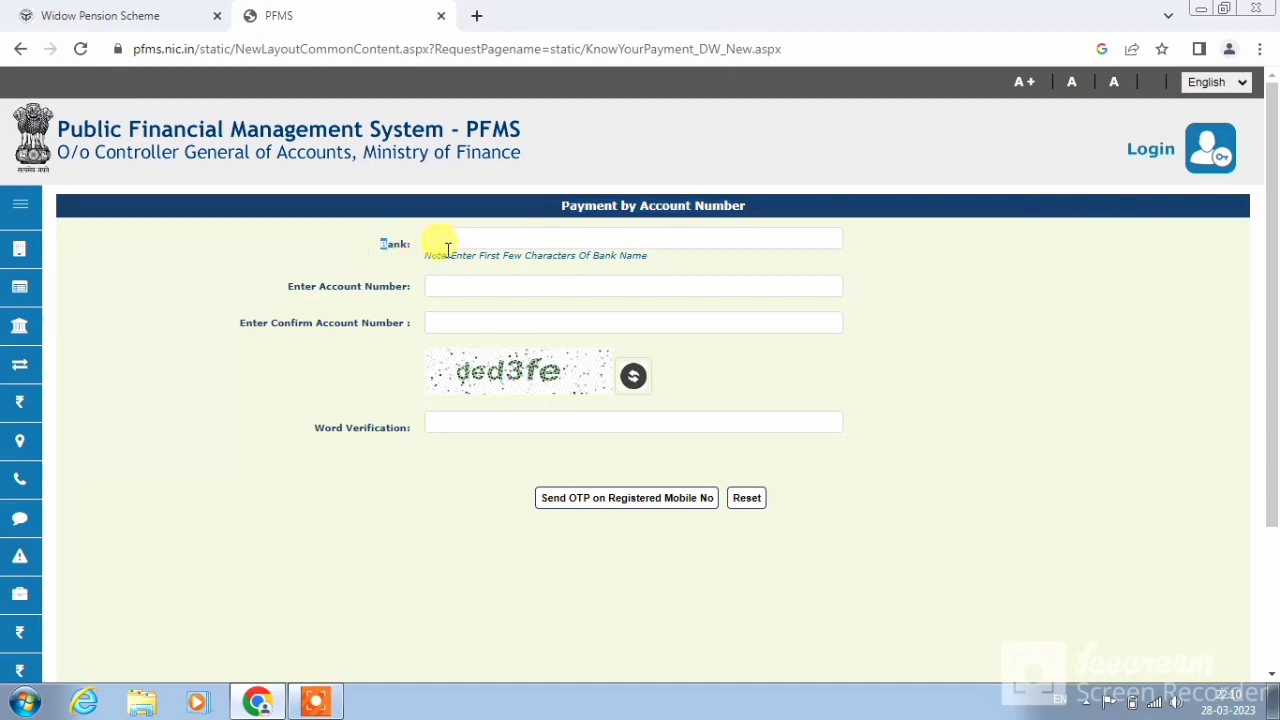
{"action": "left_click_drag", "start_coordinate": [451, 256], "coordinate": [491, 252]}
{"action": "left_click", "coordinate": [487, 252]}
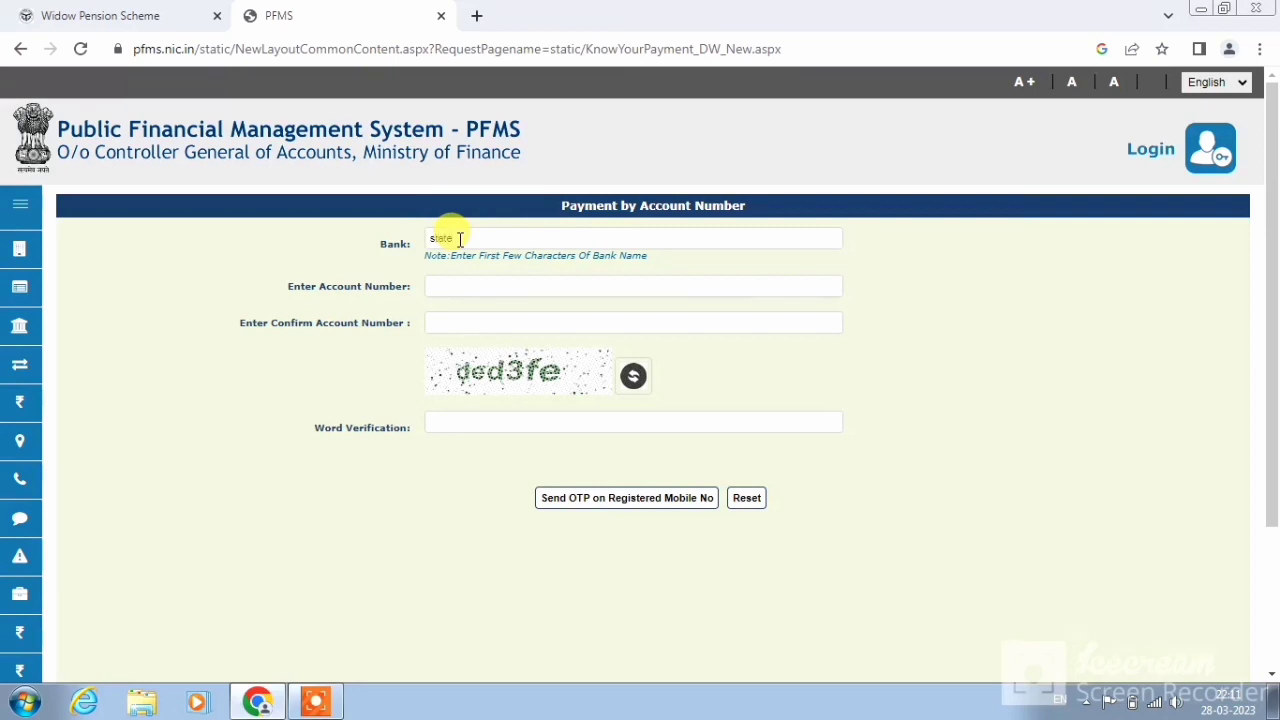
Choose Baroda U.P. Bank and enter the account number in both account number fields
{"action": "left_click", "coordinate": [460, 238]}
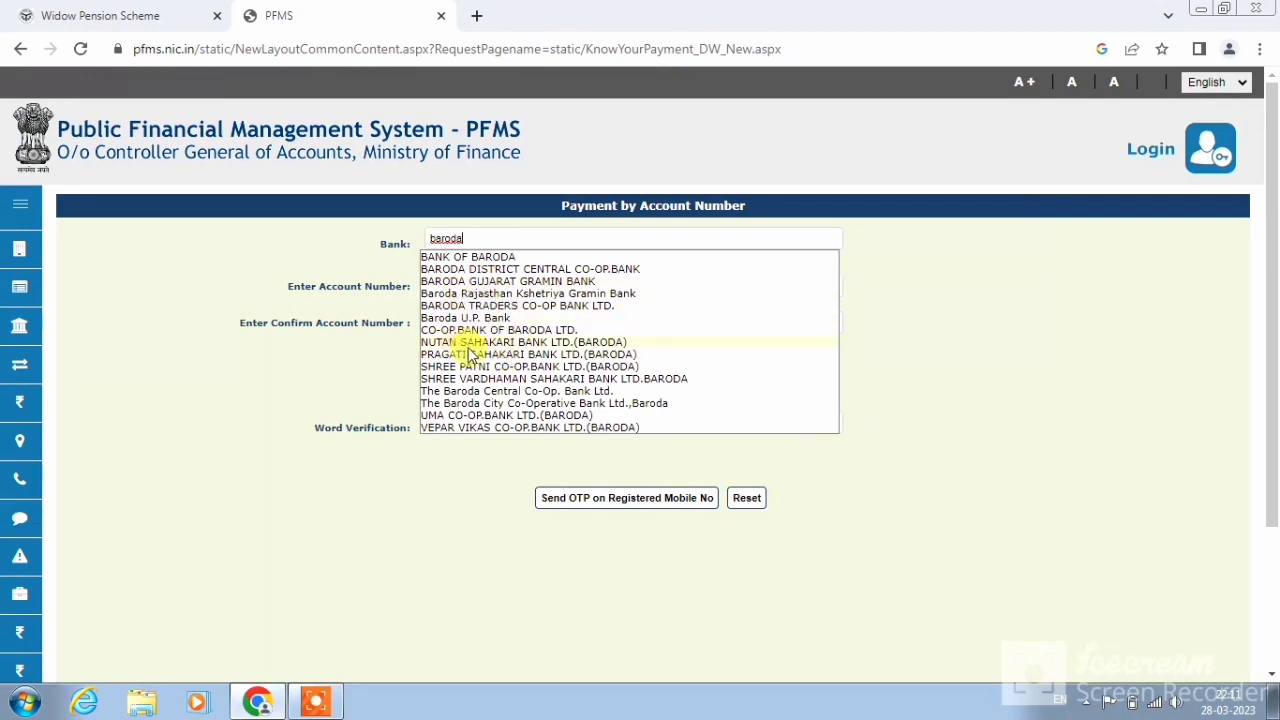
{"action": "left_click", "coordinate": [478, 318]}
{"action": "left_click_drag", "start_coordinate": [331, 287], "coordinate": [481, 285]}
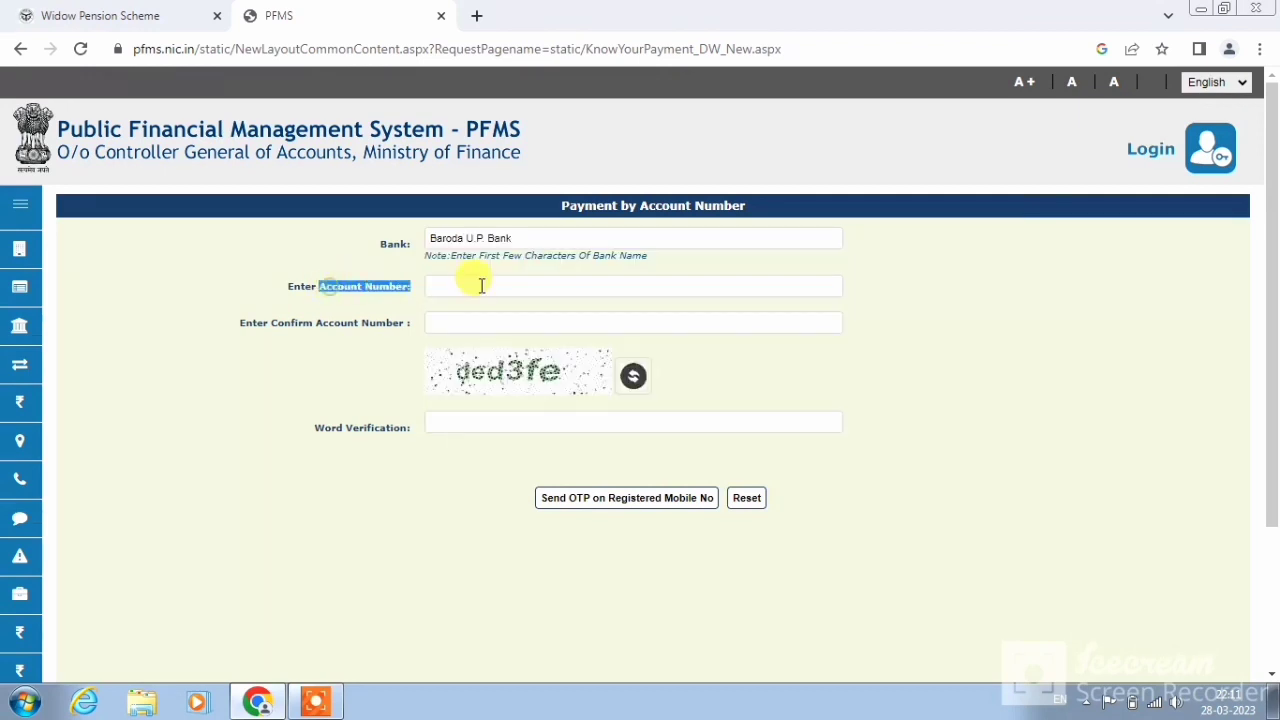
{"action": "left_click", "coordinate": [481, 285]}
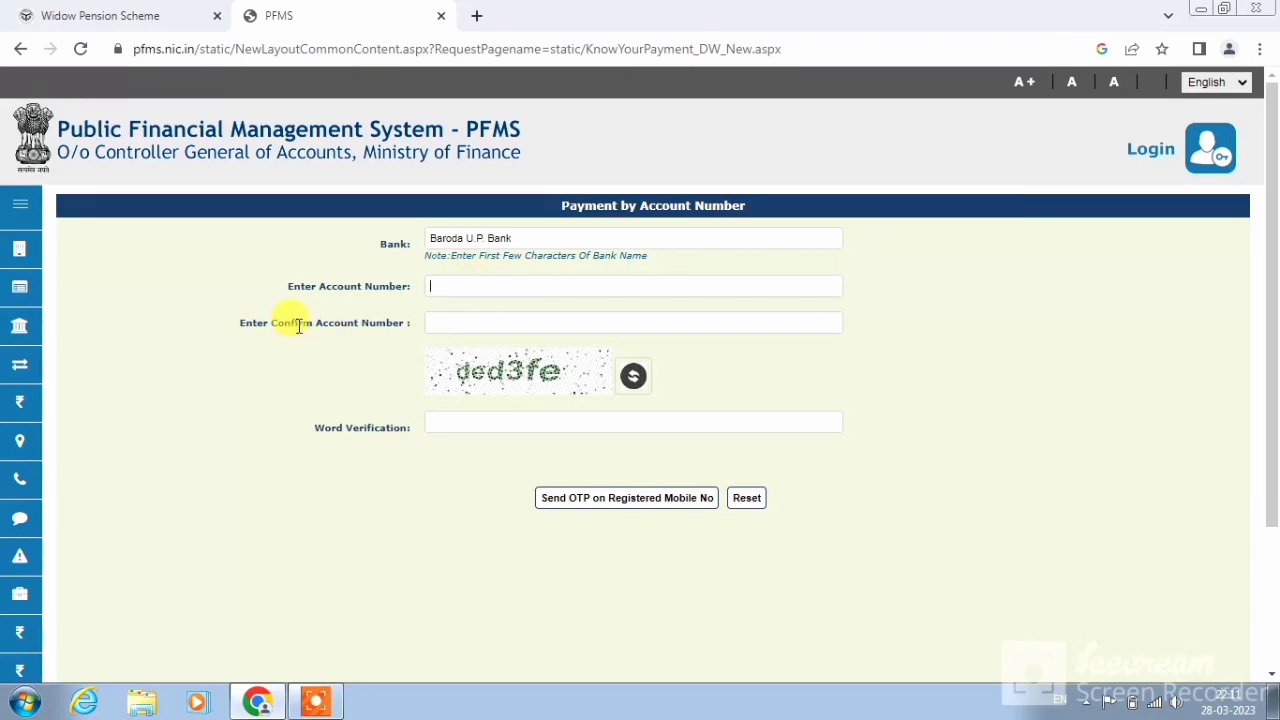
{"action": "left_click_drag", "start_coordinate": [298, 326], "coordinate": [428, 320]}
{"action": "left_click", "coordinate": [448, 322]}
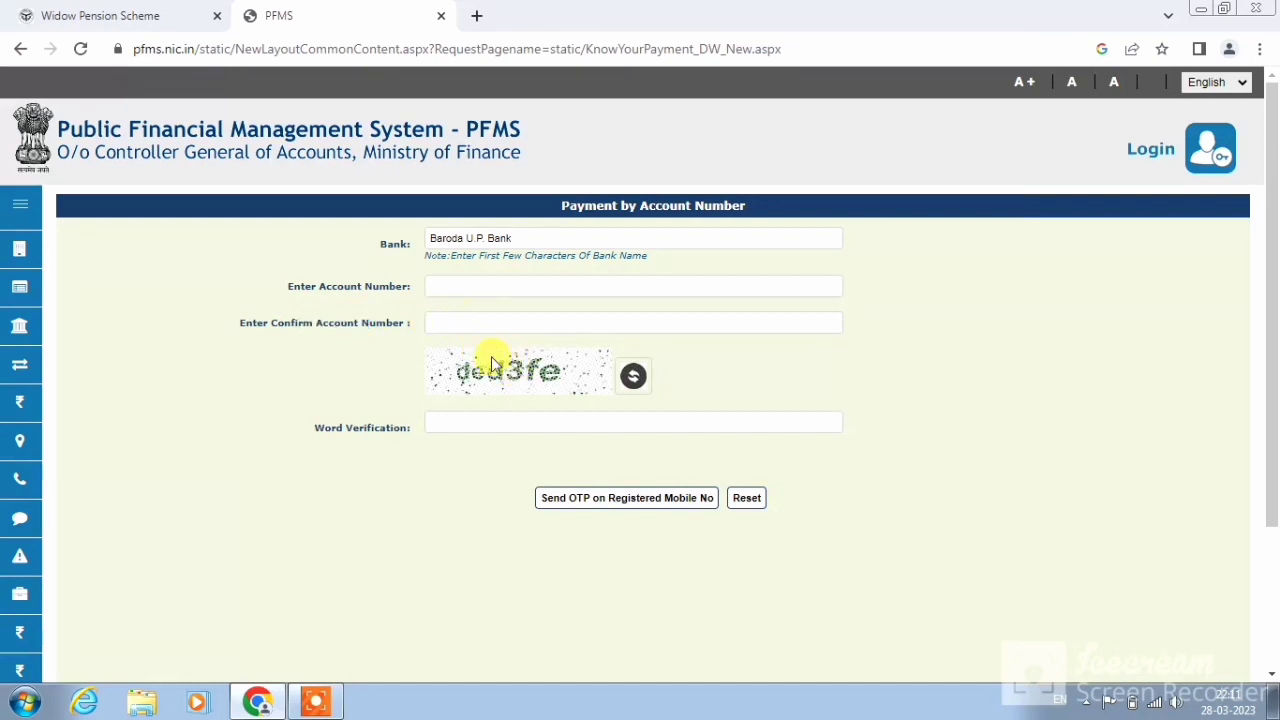
Enter the captcha word and send the OTP to the registered mobile number
{"action": "left_click", "coordinate": [490, 420]}
{"action": "left_click", "coordinate": [616, 495]}
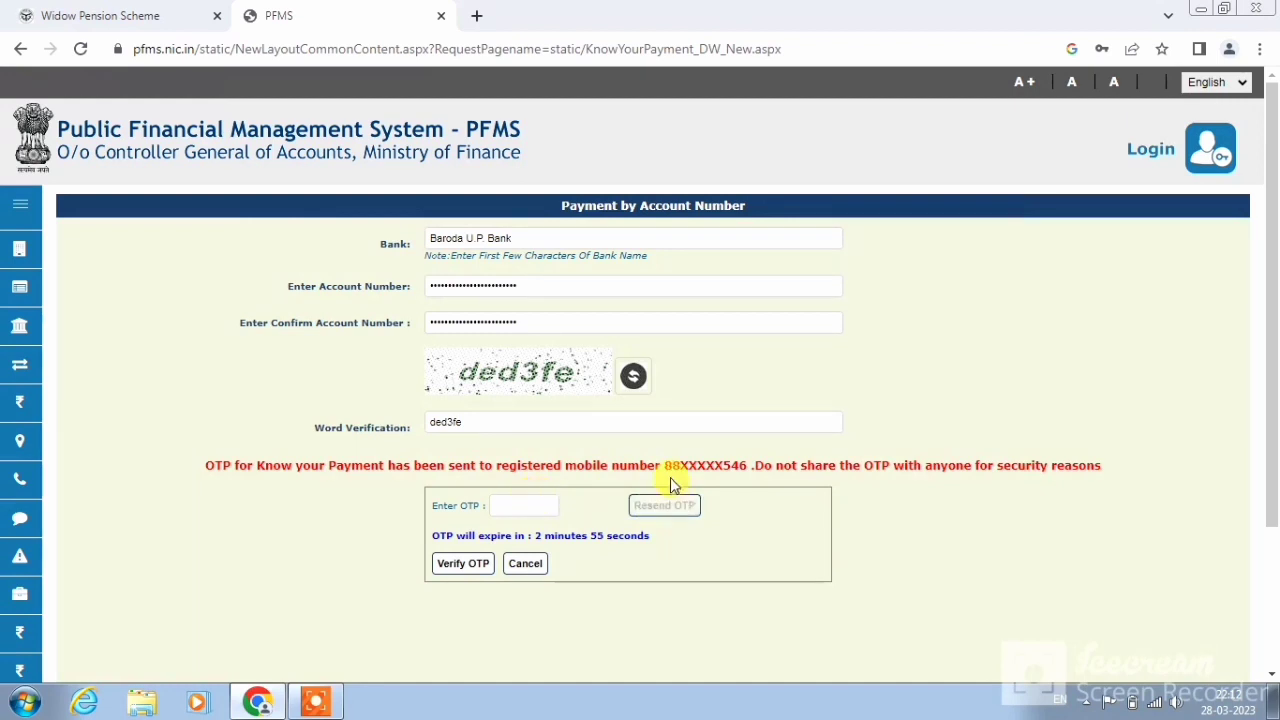
{"action": "left_click_drag", "start_coordinate": [580, 467], "coordinate": [758, 484]}
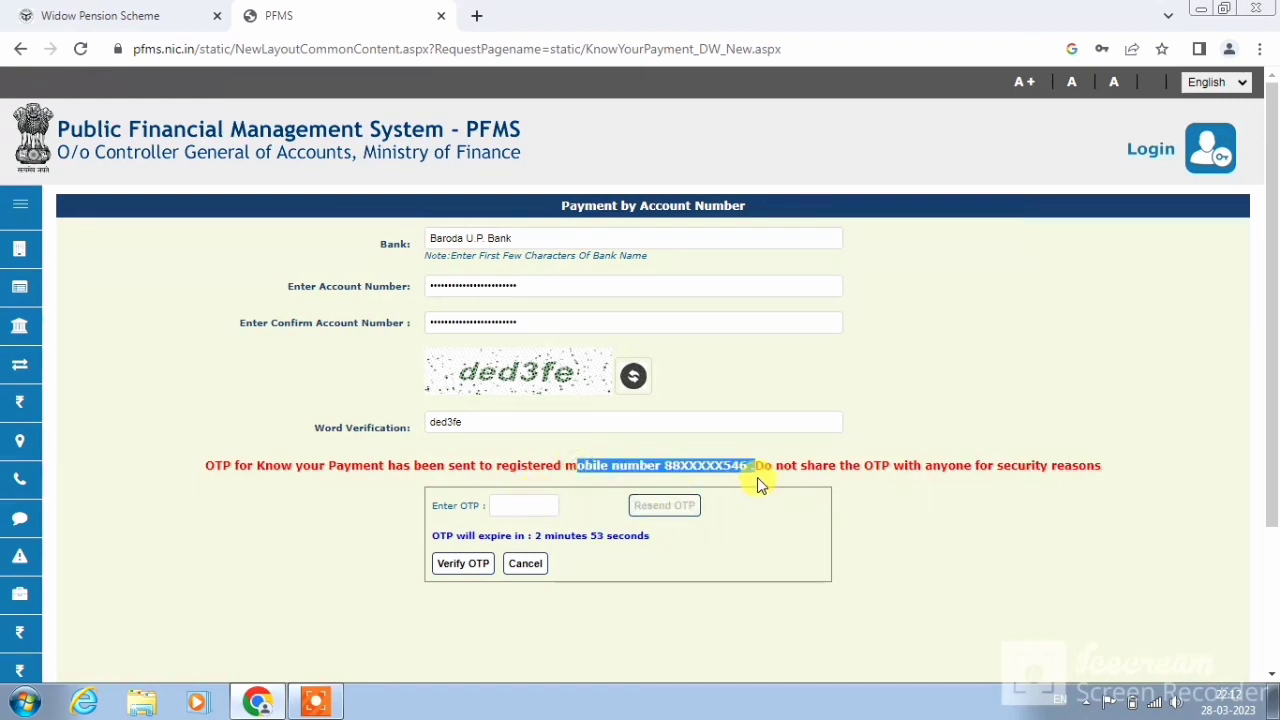
{"action": "left_click", "coordinate": [731, 468]}
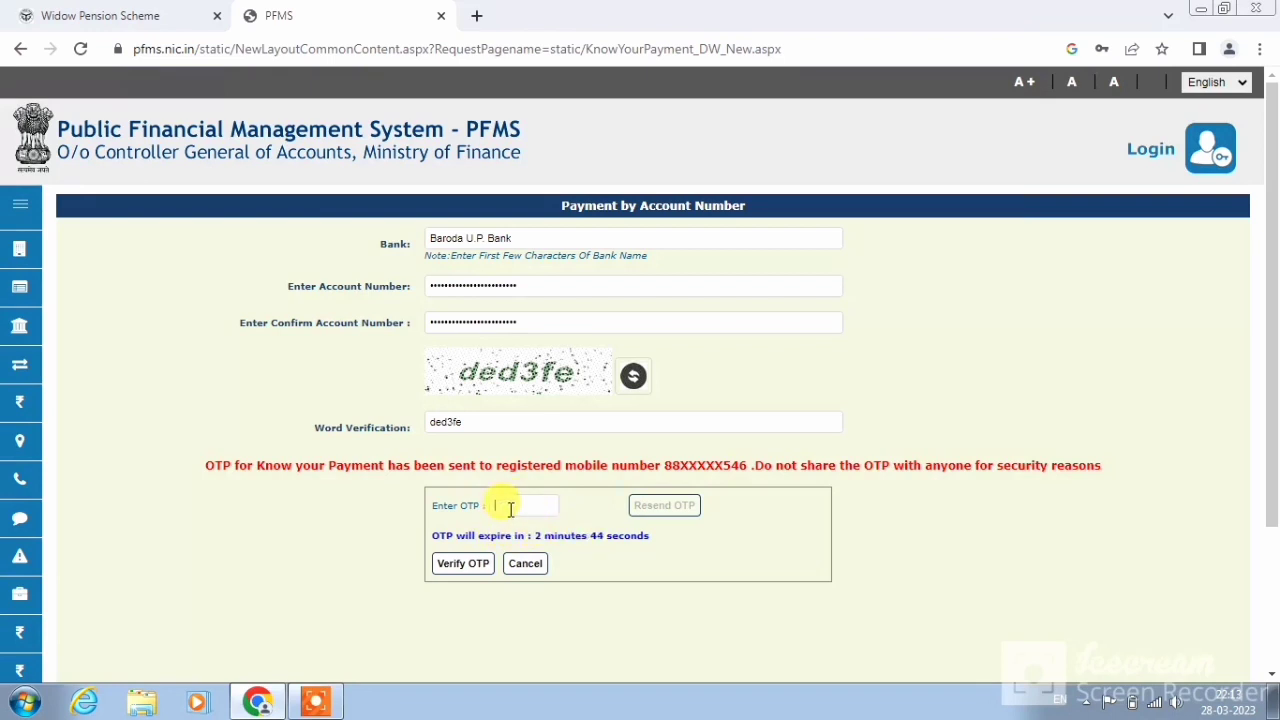
Verify the OTP and highlight the latest 25/03/2023 credit date and the scheme name
{"action": "left_click", "coordinate": [466, 564]}
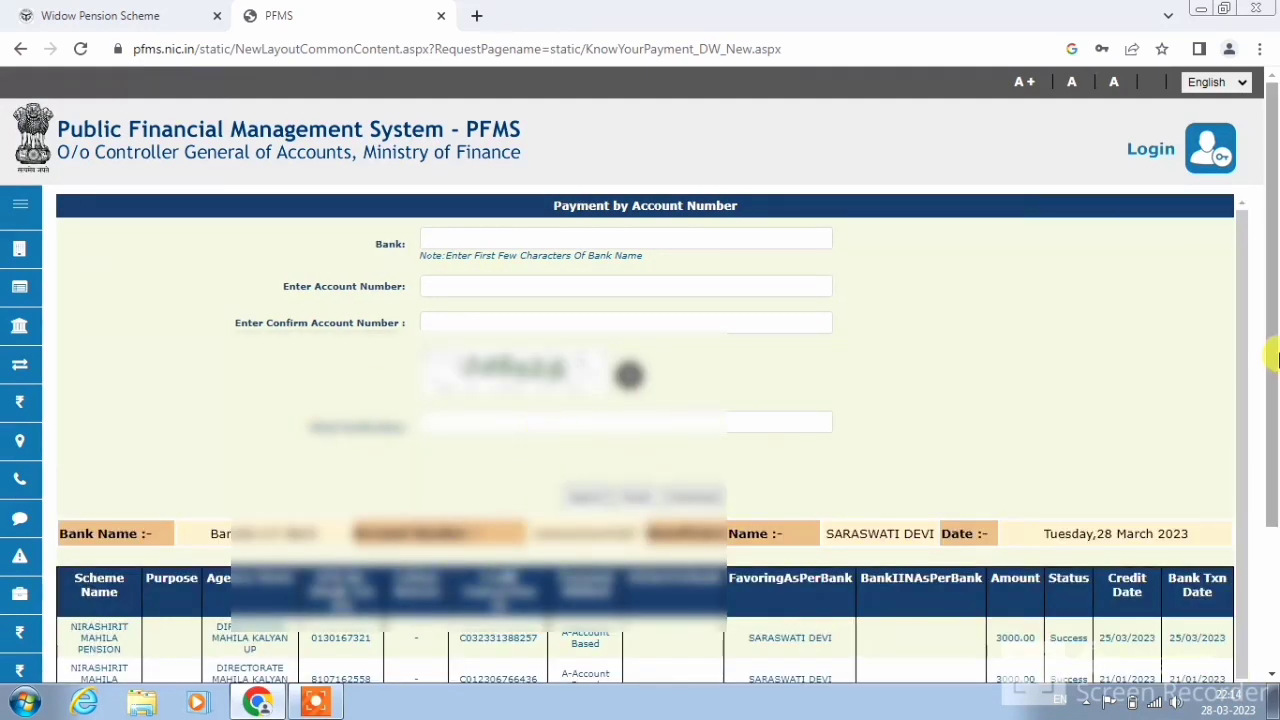
{"action": "scroll", "coordinate": [1275, 360], "scroll_direction": "down", "scroll_amount": 2}
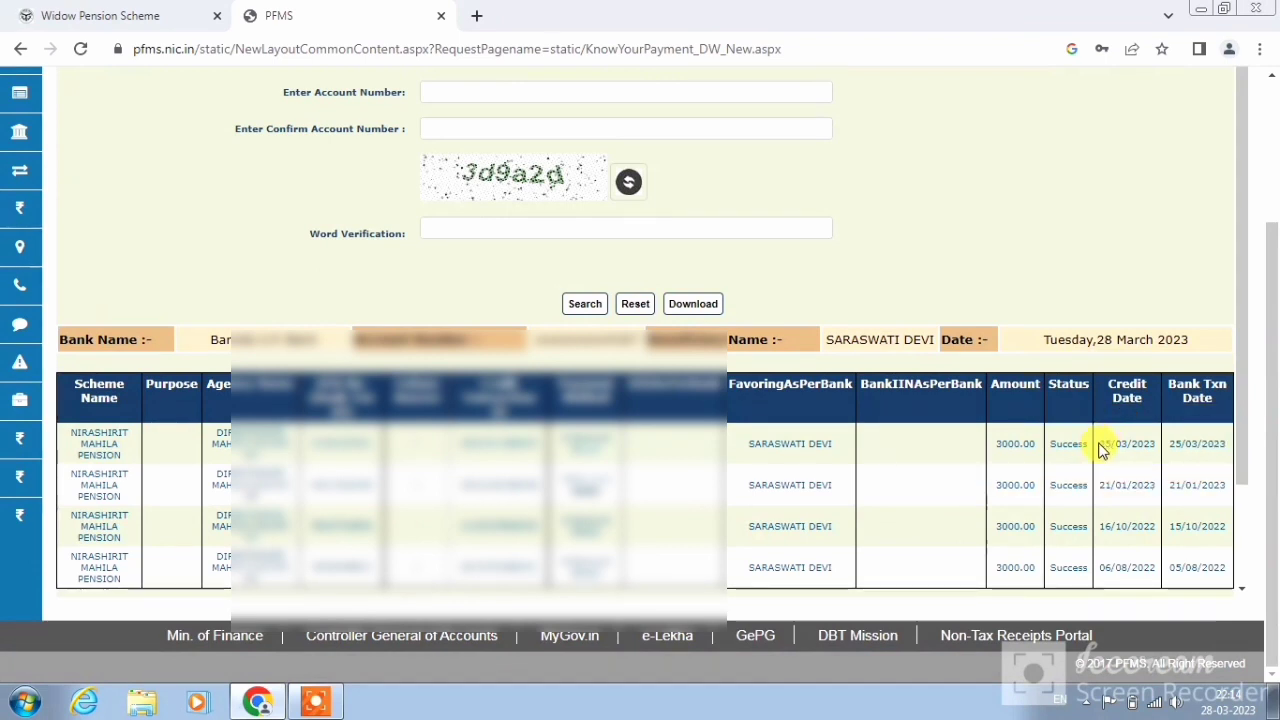
{"action": "left_click_drag", "start_coordinate": [1100, 450], "coordinate": [1157, 442]}
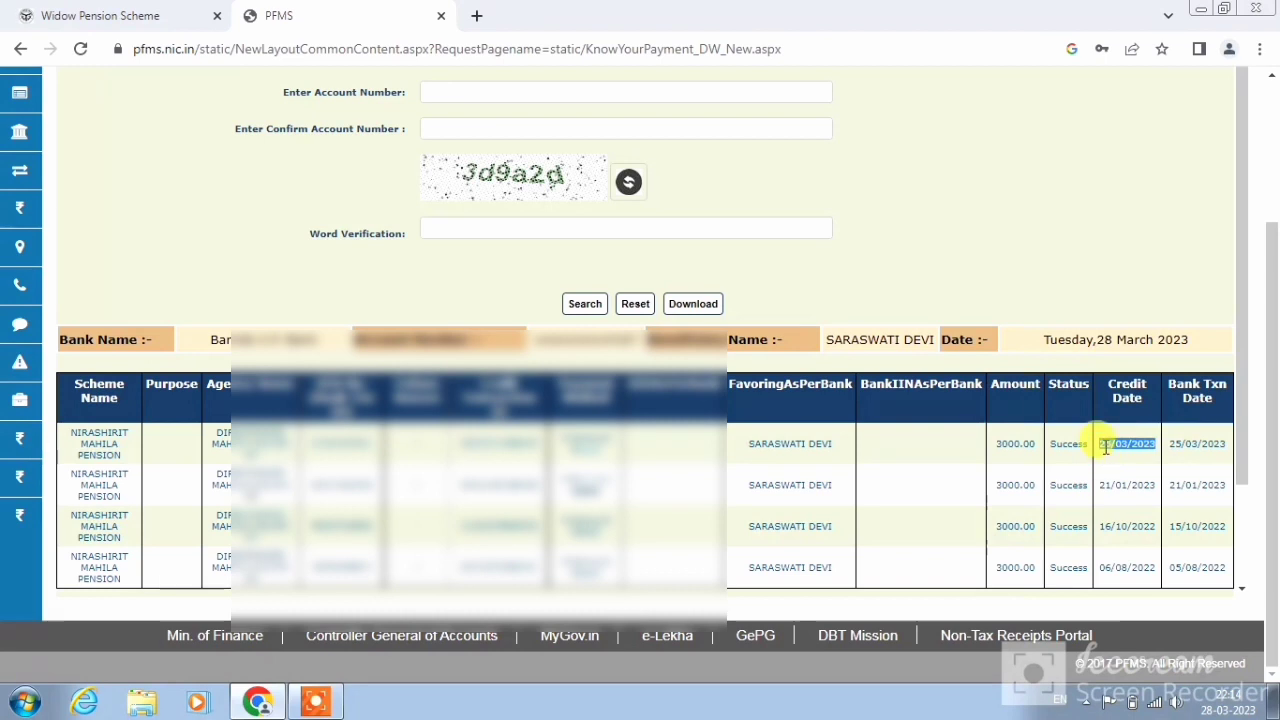
{"action": "left_click", "coordinate": [1105, 449]}
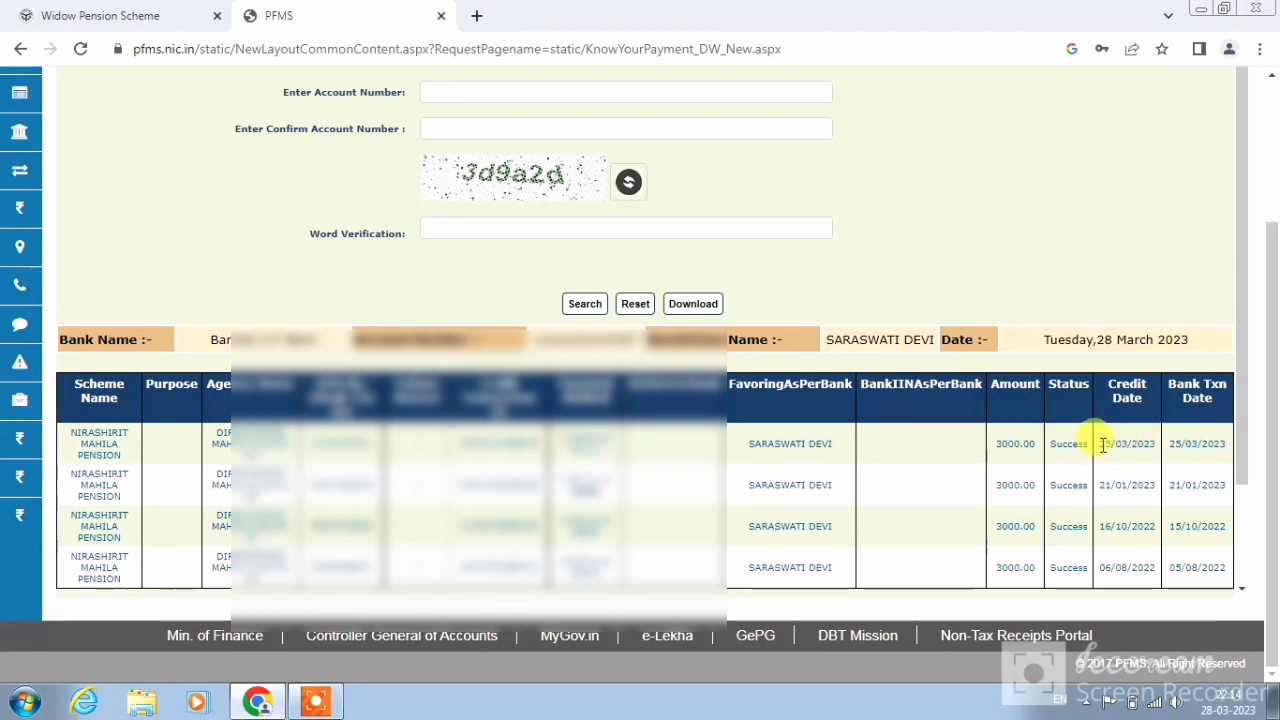
{"action": "left_click_drag", "start_coordinate": [1103, 445], "coordinate": [1162, 452]}
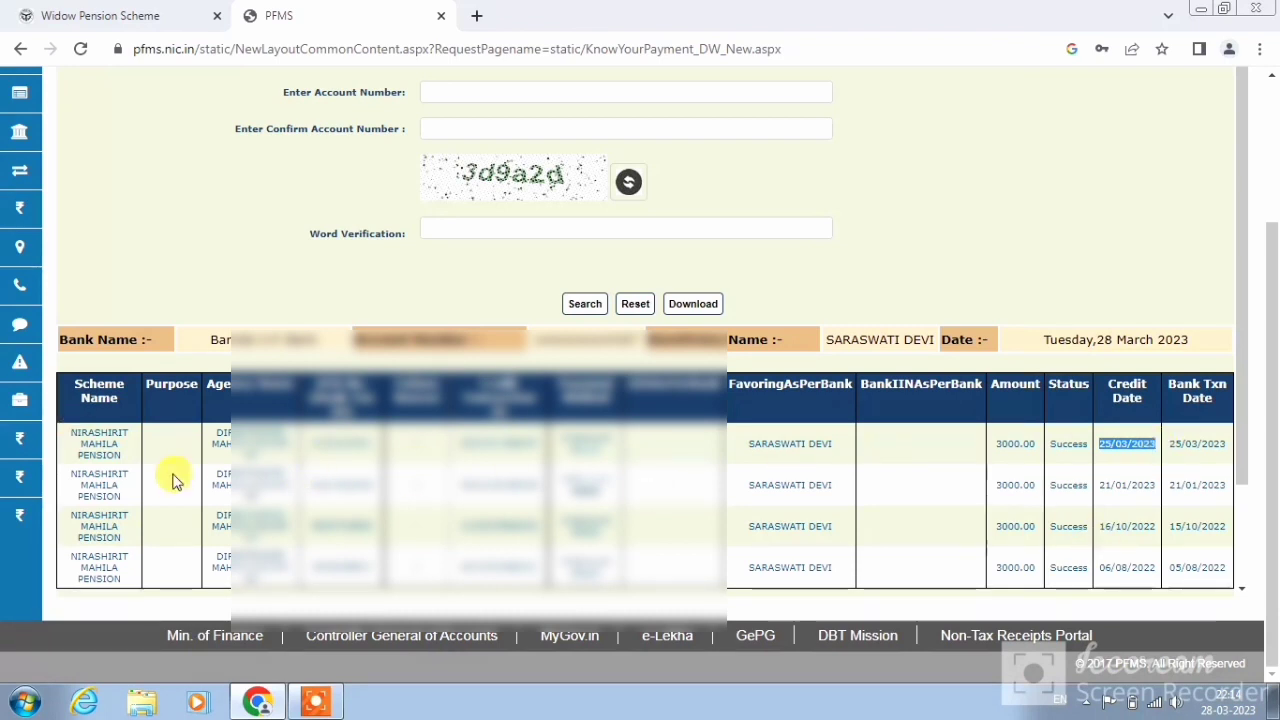
{"action": "left_click", "coordinate": [70, 440]}
{"action": "left_click_drag", "start_coordinate": [70, 440], "coordinate": [120, 455]}
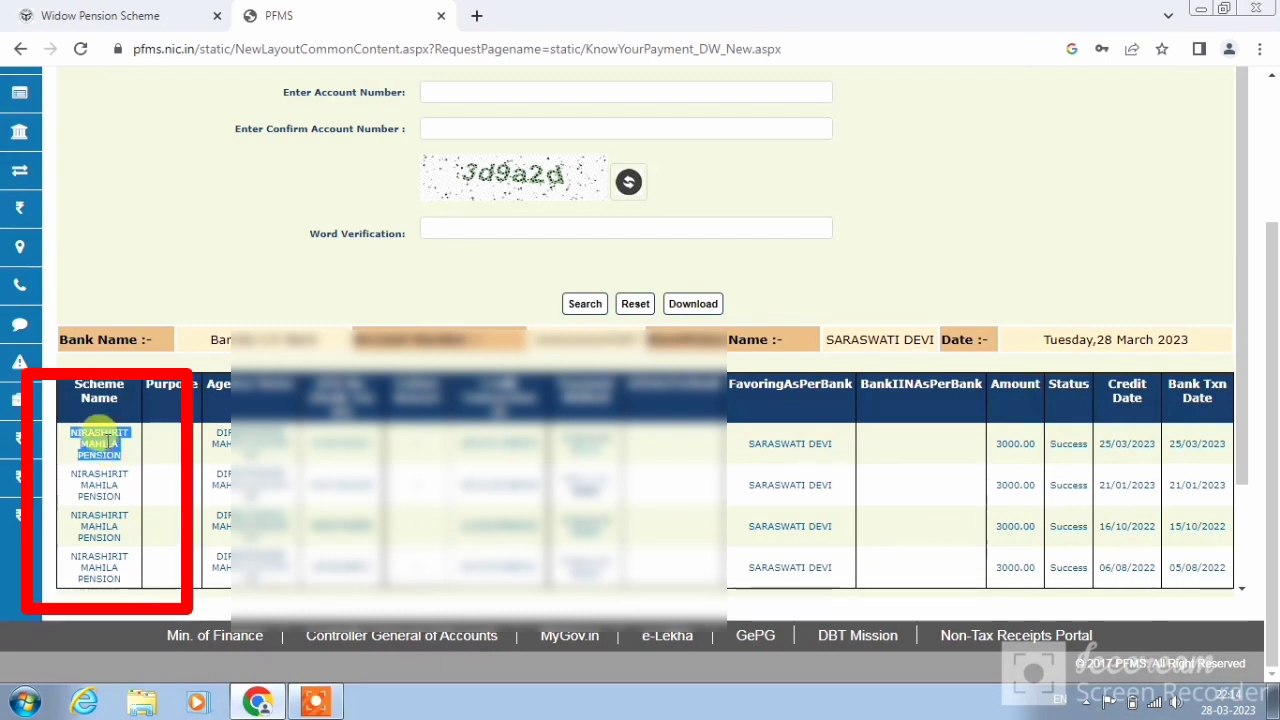
{"action": "left_click", "coordinate": [96, 434]}
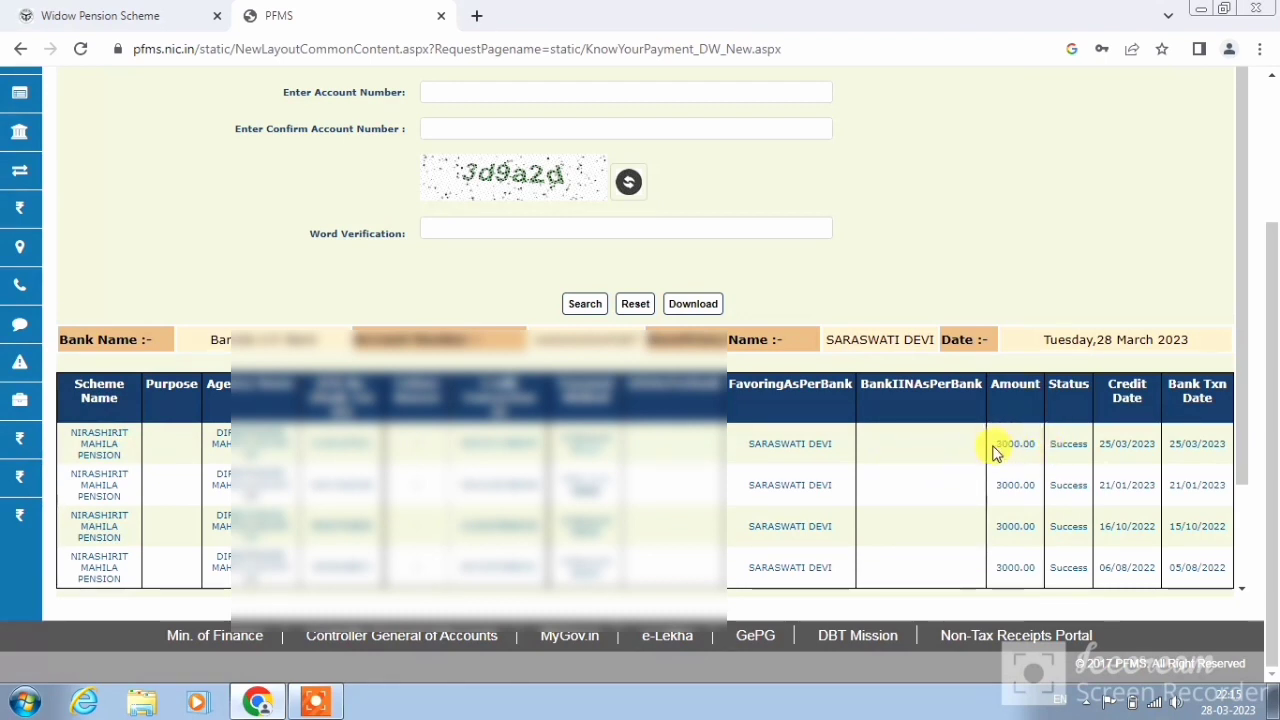
Highlight the 3000.00 amounts, Success status and credit dates of the first two payments
{"action": "double_click", "coordinate": [1000, 444]}
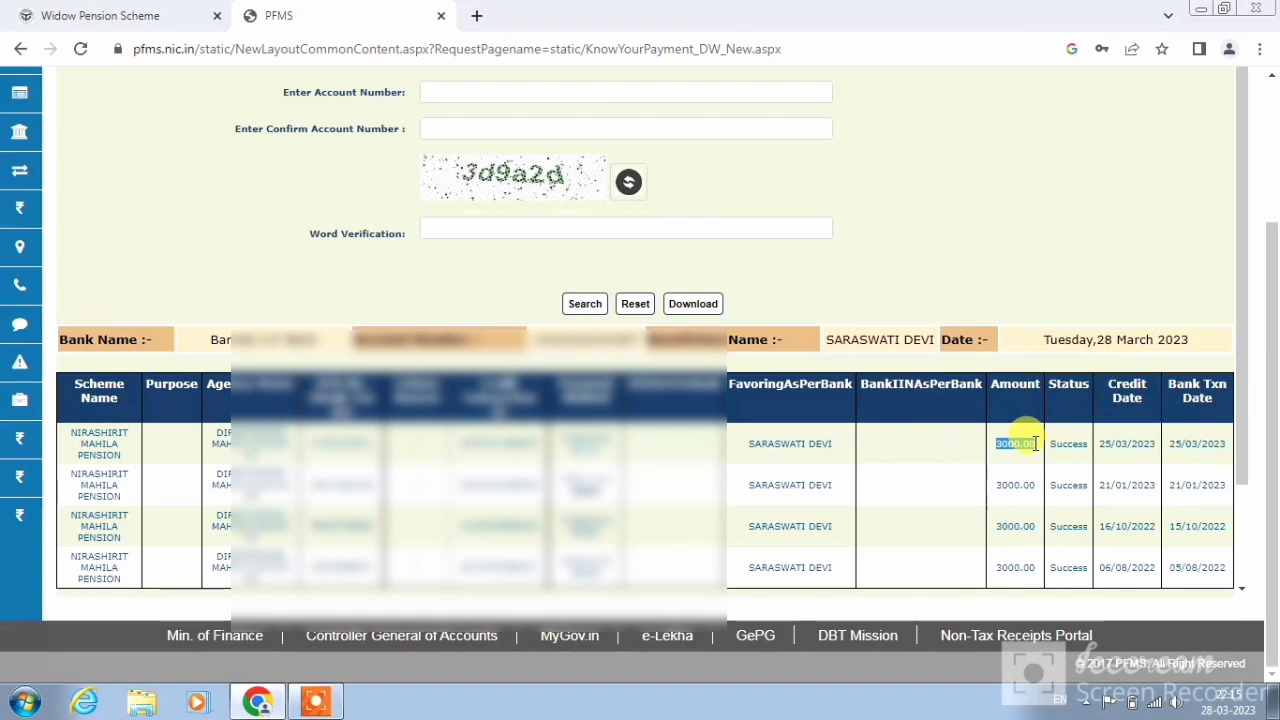
{"action": "left_click_drag", "start_coordinate": [1050, 443], "coordinate": [1229, 437]}
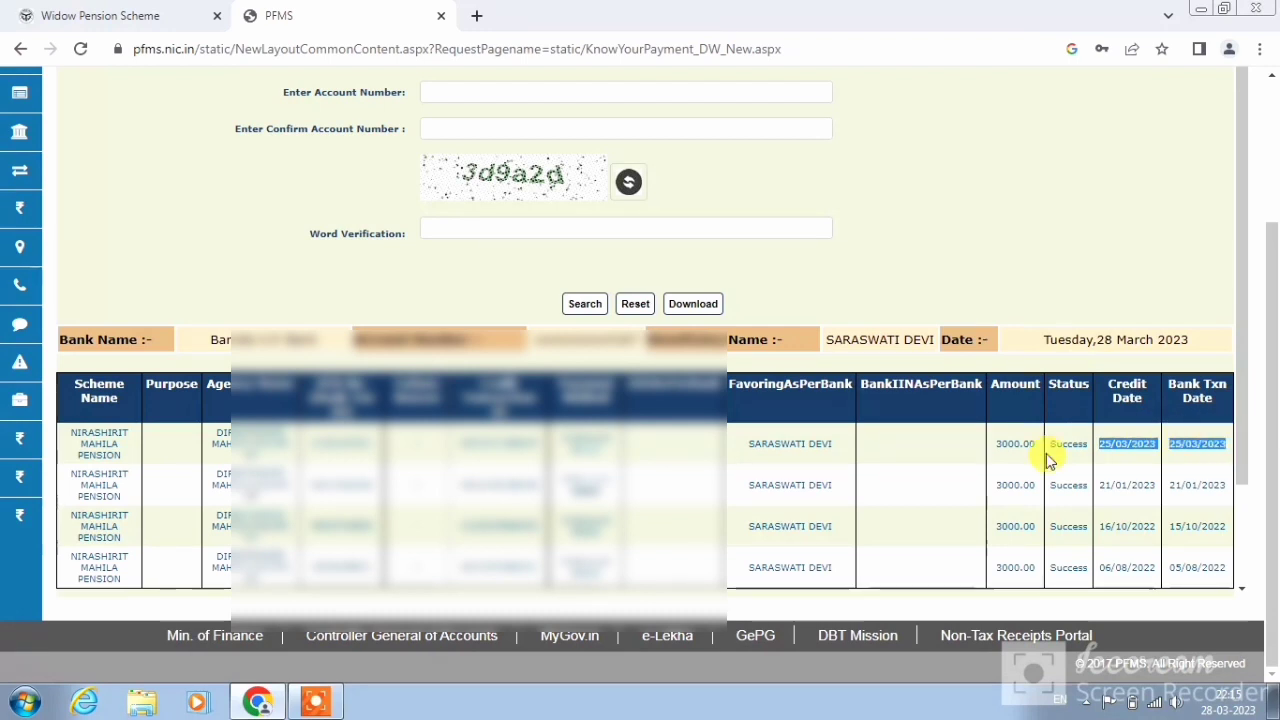
{"action": "left_click_drag", "start_coordinate": [1105, 447], "coordinate": [1171, 436]}
{"action": "left_click_drag", "start_coordinate": [1105, 486], "coordinate": [1143, 487]}
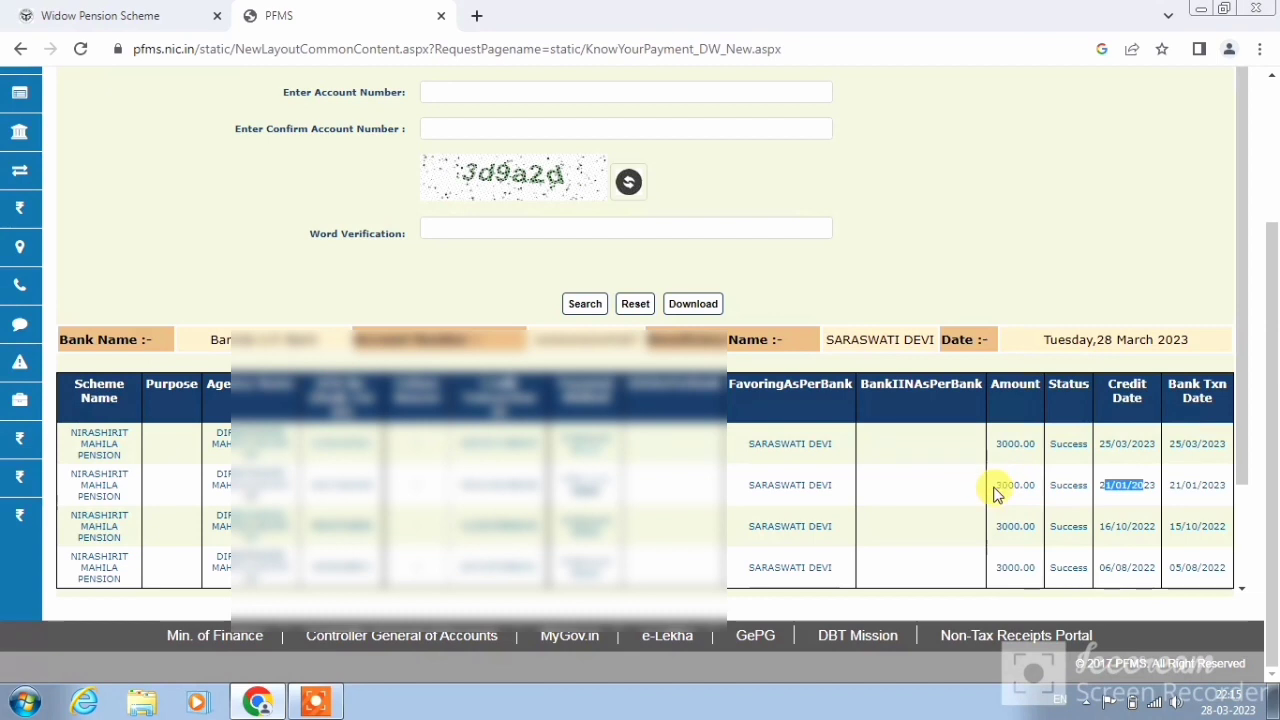
{"action": "left_click_drag", "start_coordinate": [995, 490], "coordinate": [1148, 486]}
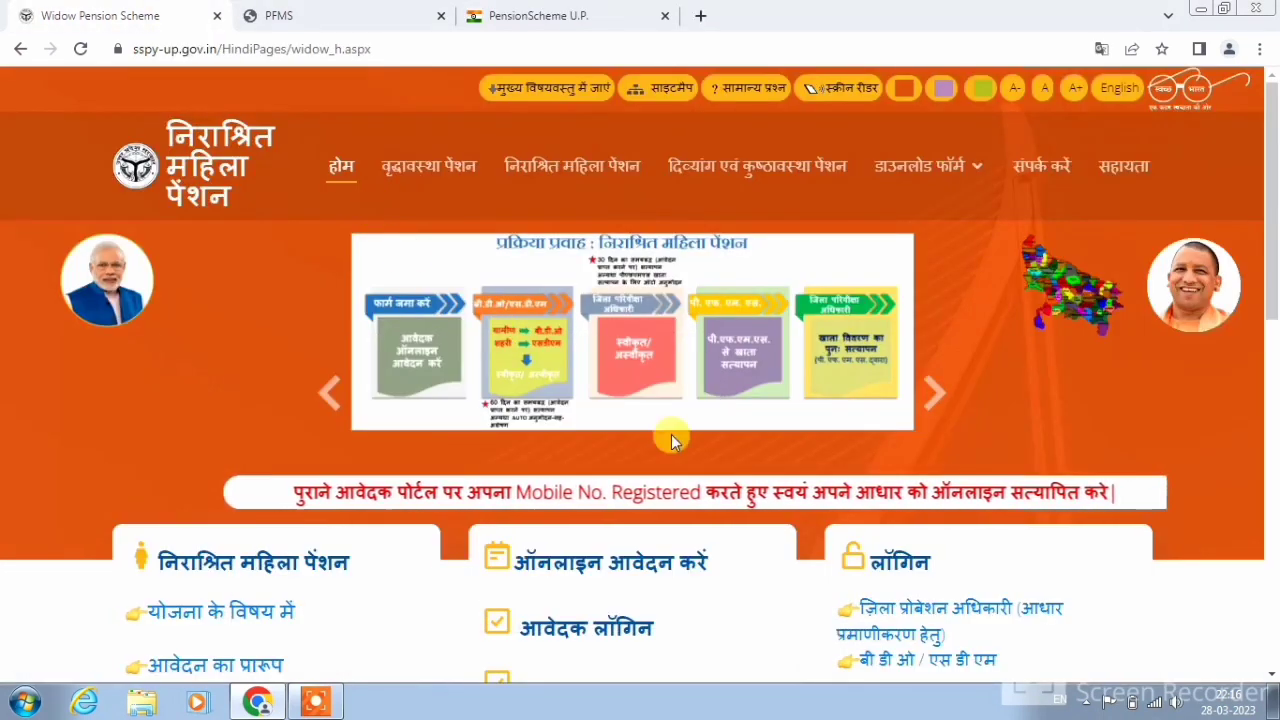
On the PensionScheme U.P. search form, select the निराश्रित महिला पेंशन scheme and AYODHYA district
{"action": "left_click", "coordinate": [563, 12]}
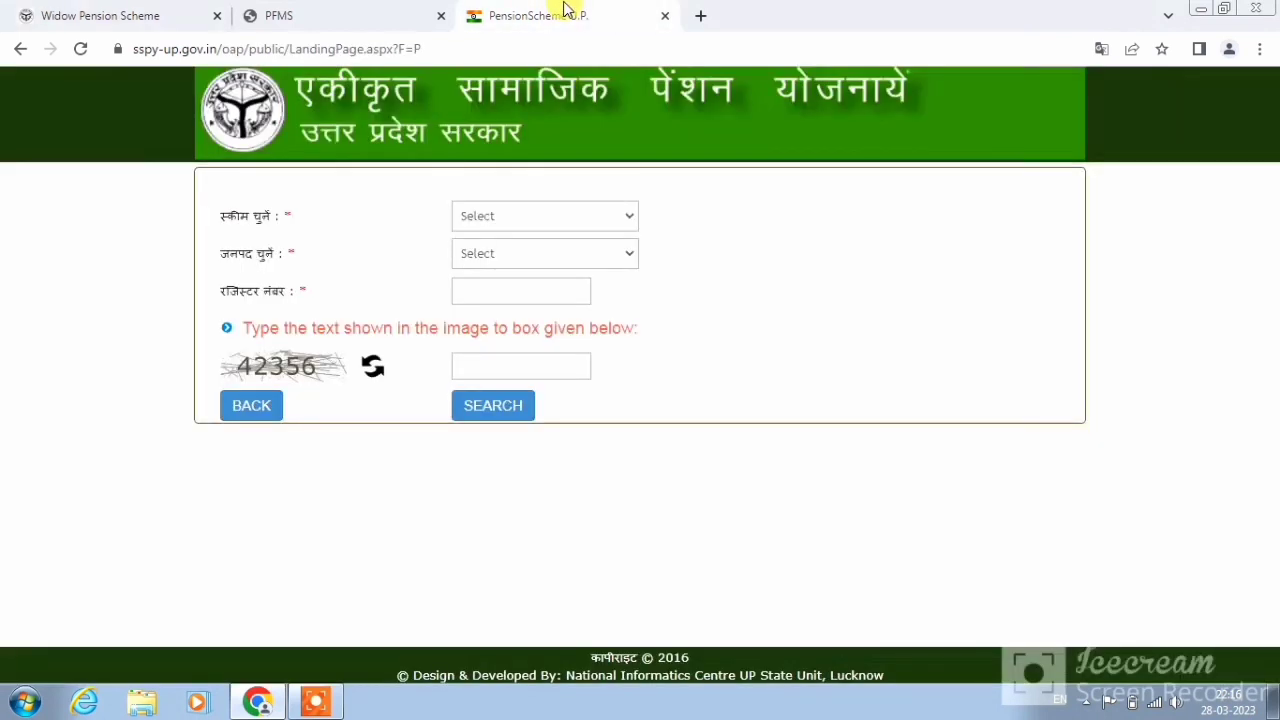
{"action": "left_click", "coordinate": [537, 215]}
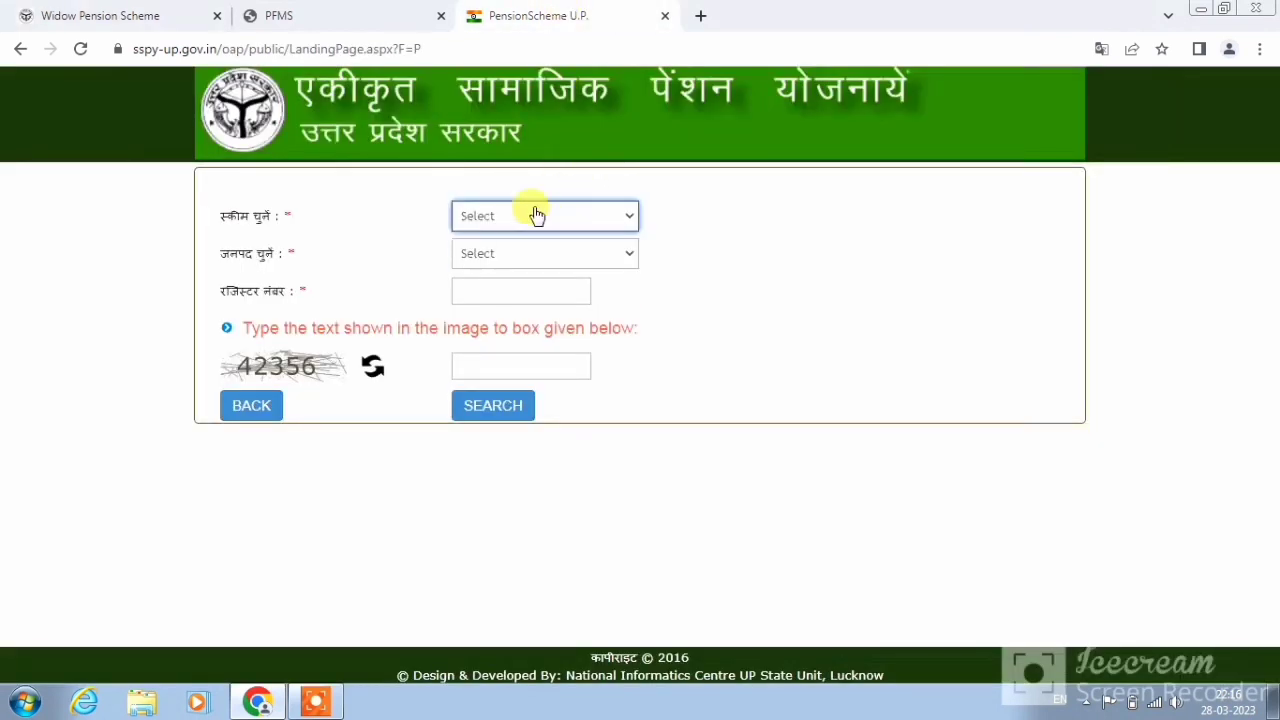
{"action": "left_click", "coordinate": [527, 166]}
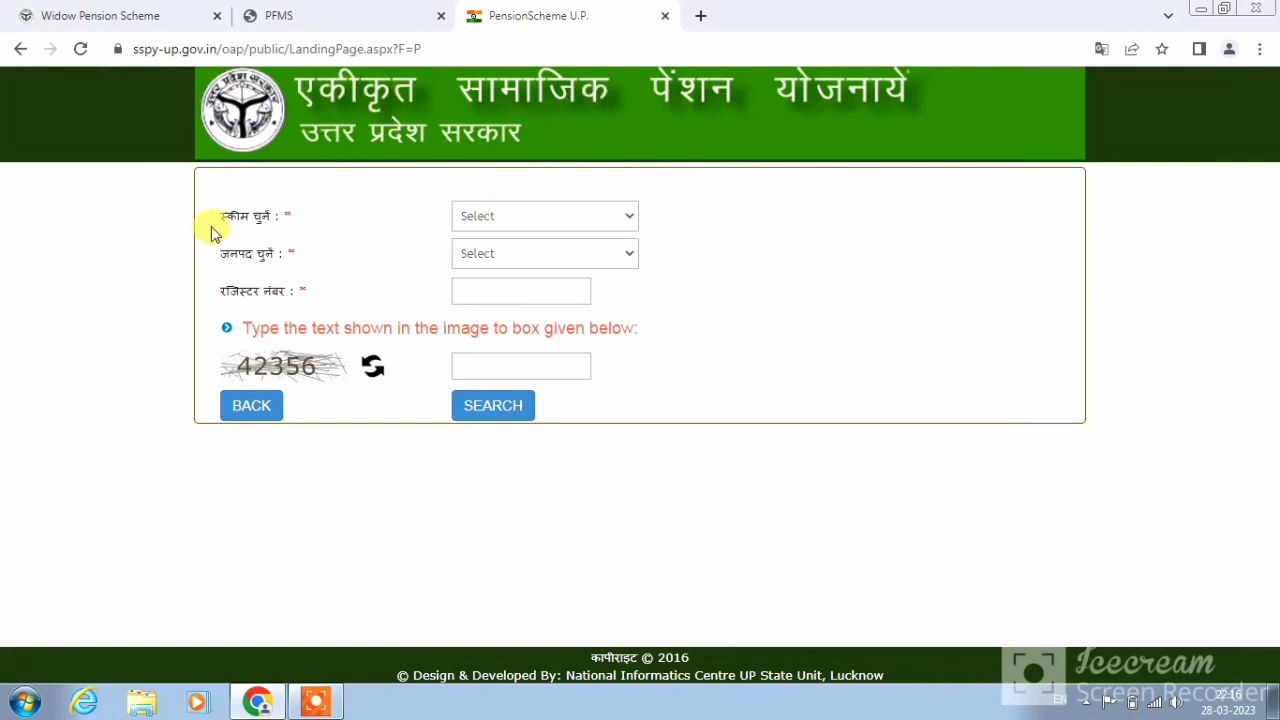
{"action": "left_click_drag", "start_coordinate": [222, 210], "coordinate": [294, 218]}
{"action": "left_click", "coordinate": [484, 213]}
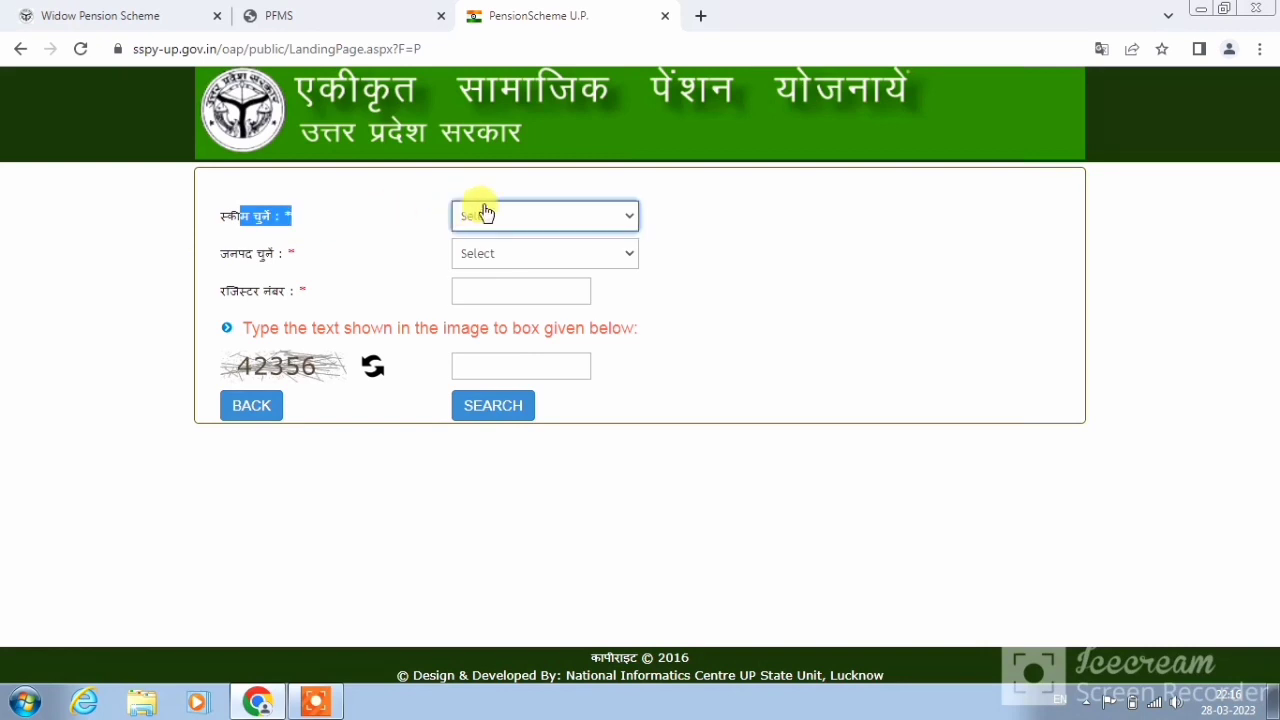
{"action": "left_click", "coordinate": [507, 219]}
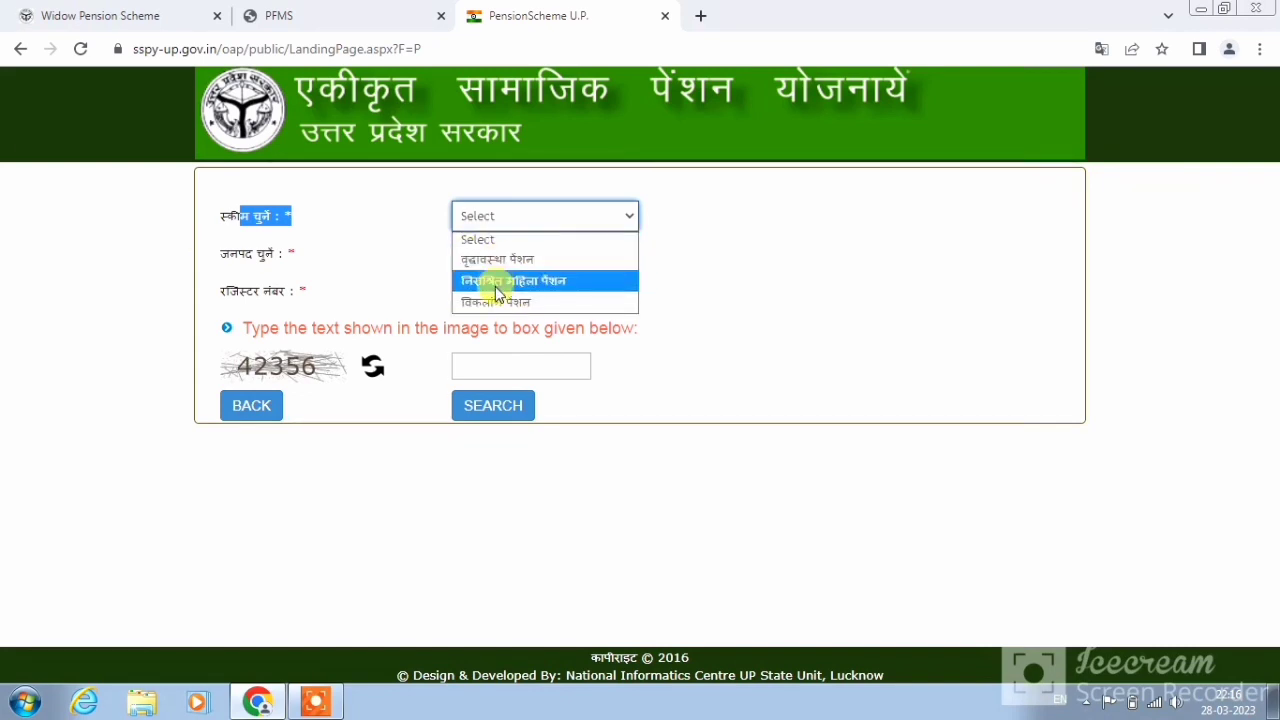
{"action": "left_click", "coordinate": [497, 281]}
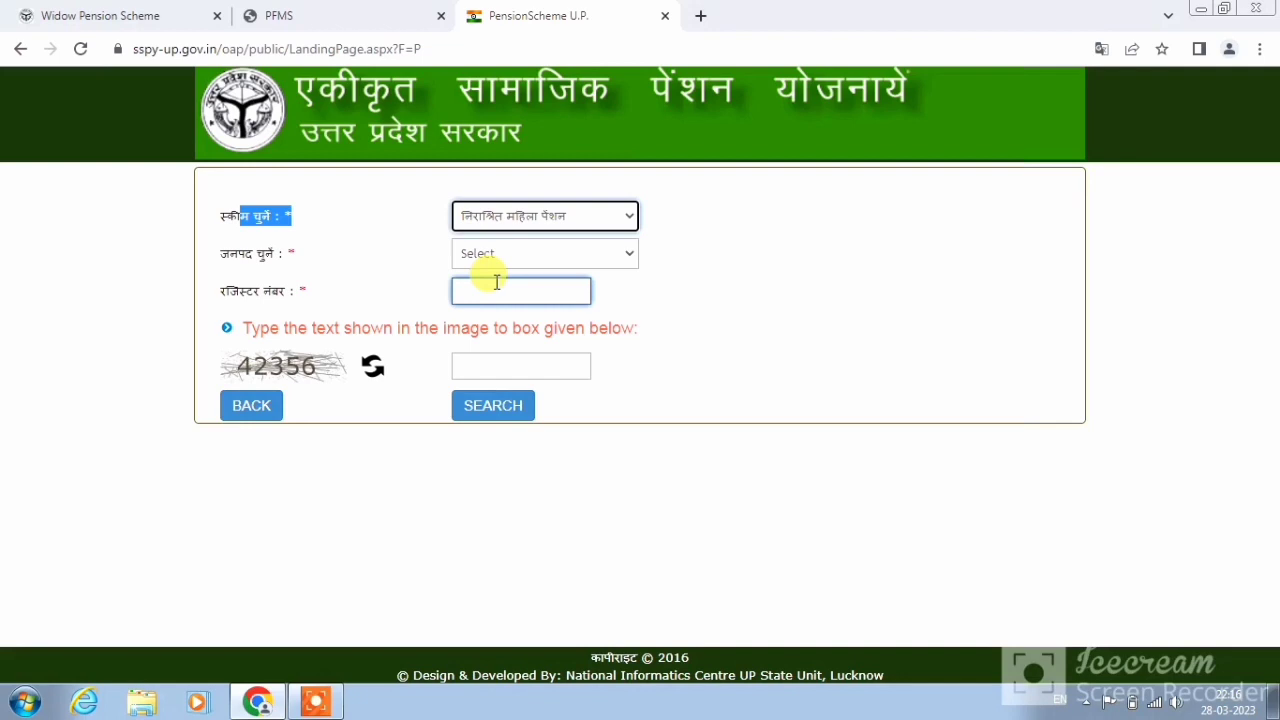
{"action": "left_click", "coordinate": [365, 253]}
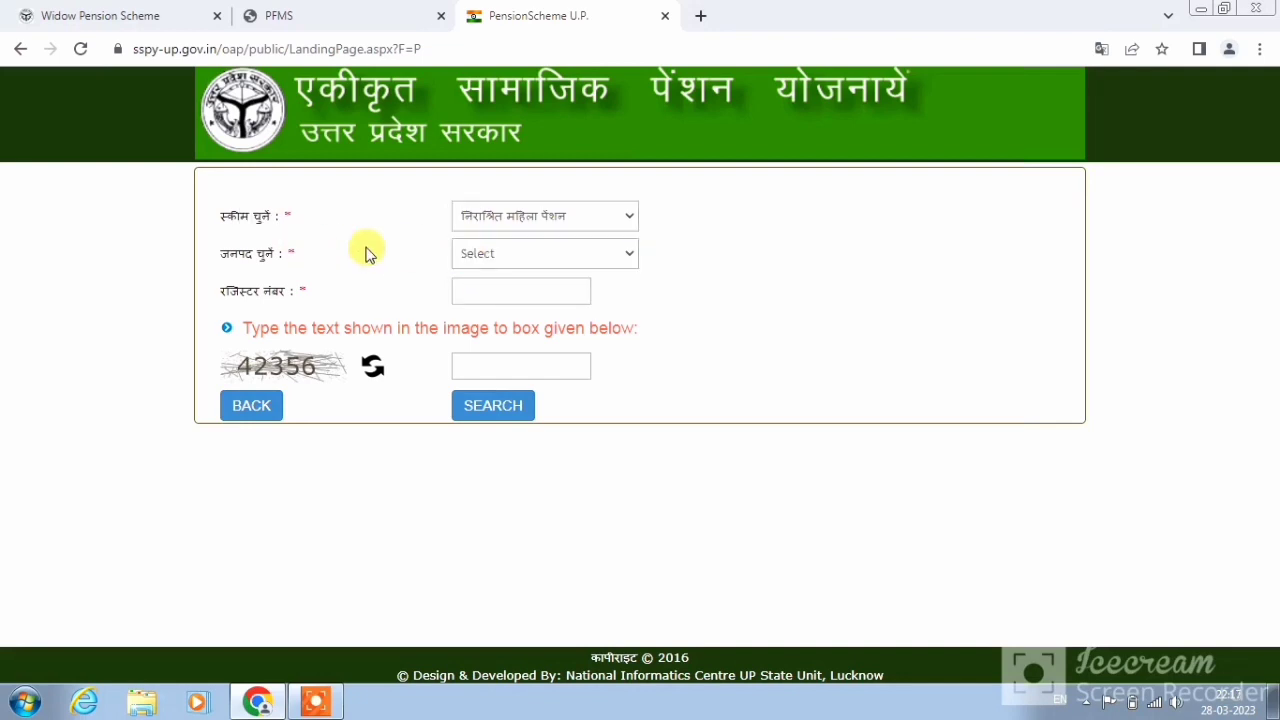
{"action": "left_click", "coordinate": [486, 255]}
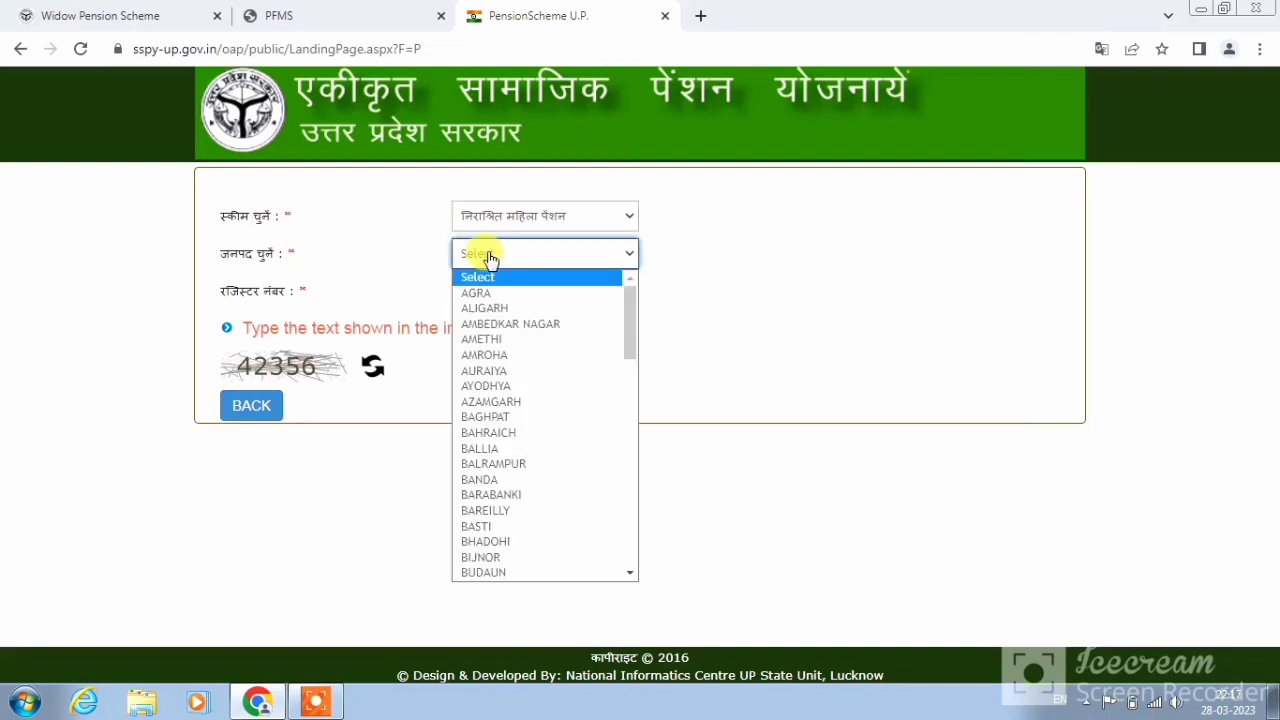
{"action": "left_click", "coordinate": [496, 386]}
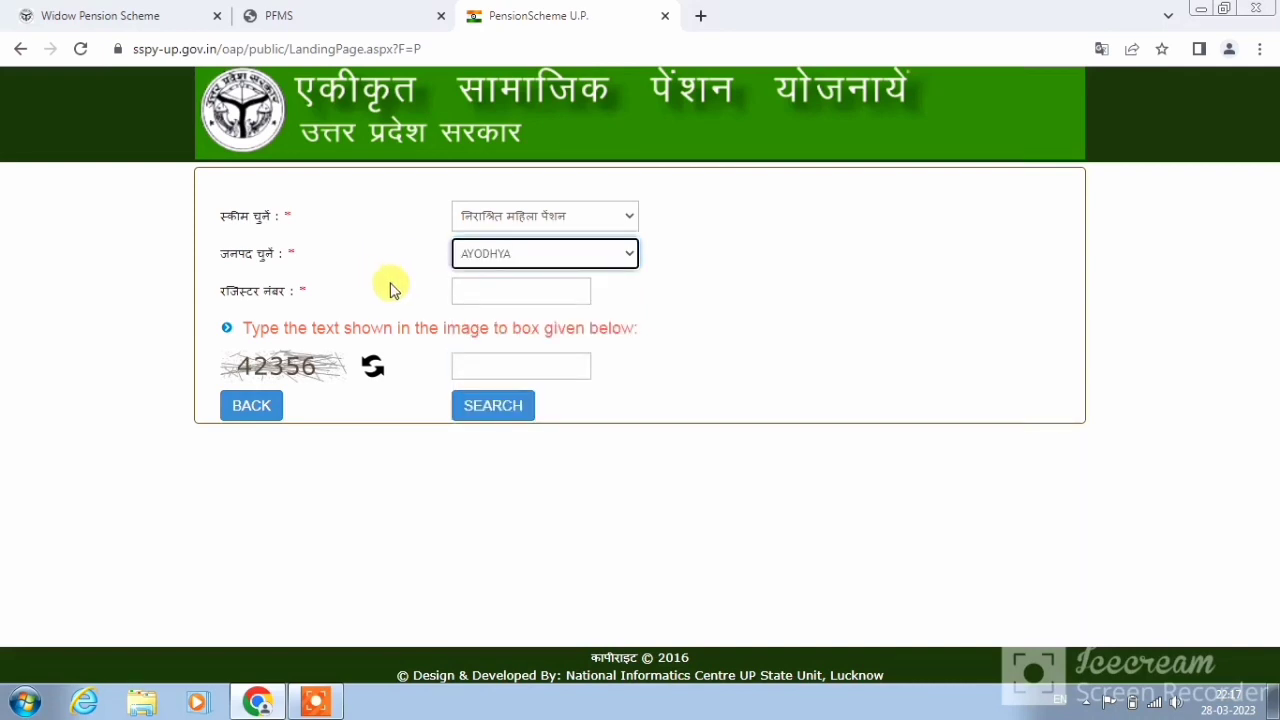
Paste the applicant's register number, enter the captcha and search for the status report
{"action": "left_click_drag", "start_coordinate": [240, 291], "coordinate": [325, 300]}
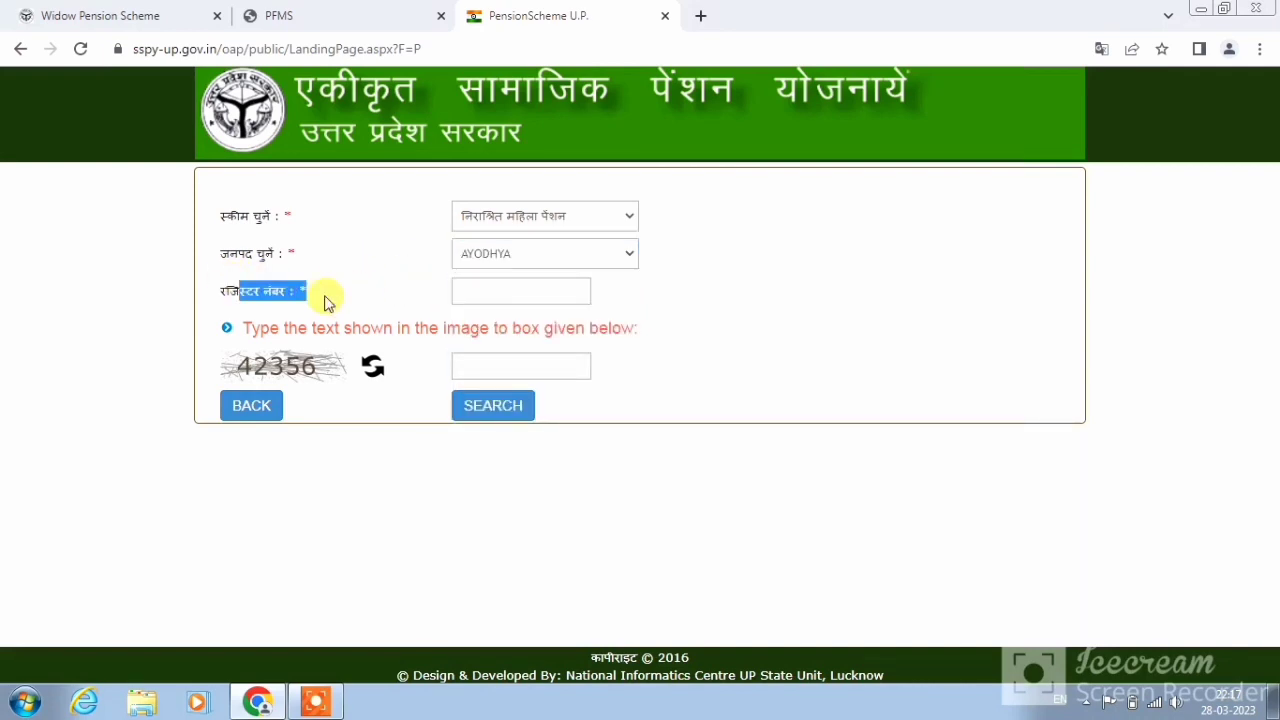
{"action": "left_click", "coordinate": [458, 283]}
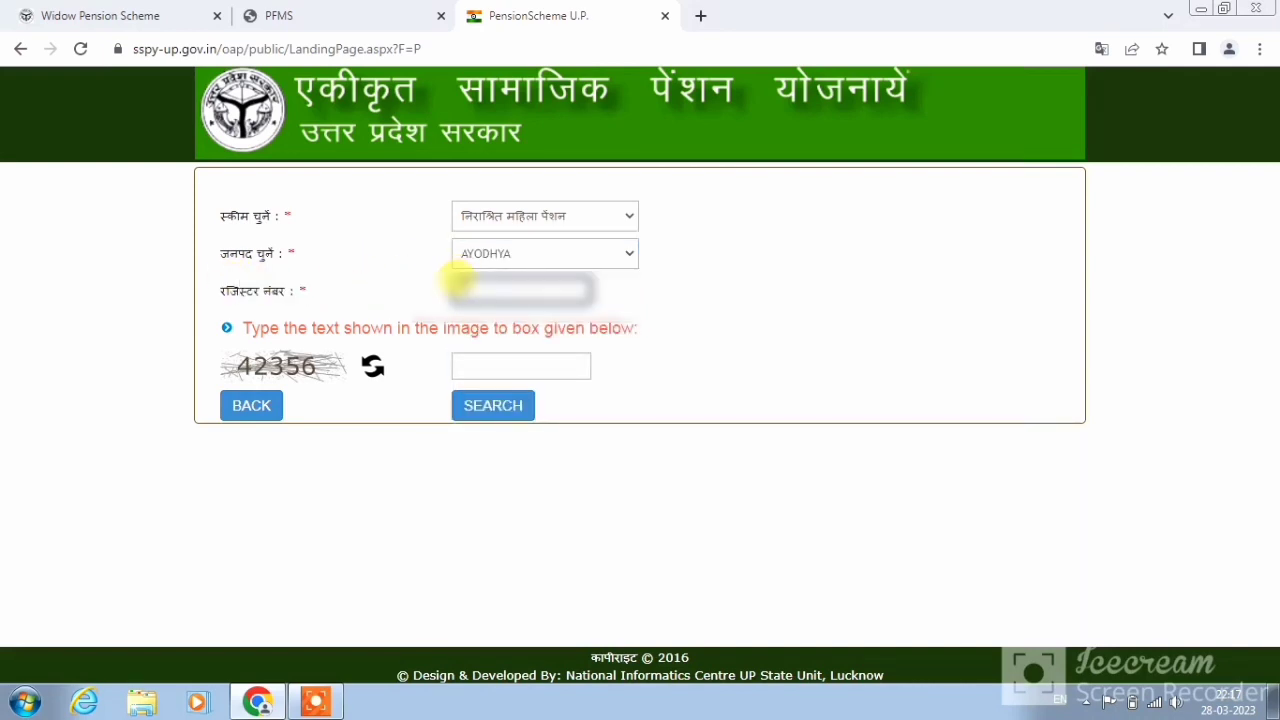
{"action": "key", "text": "ctrl+v"}
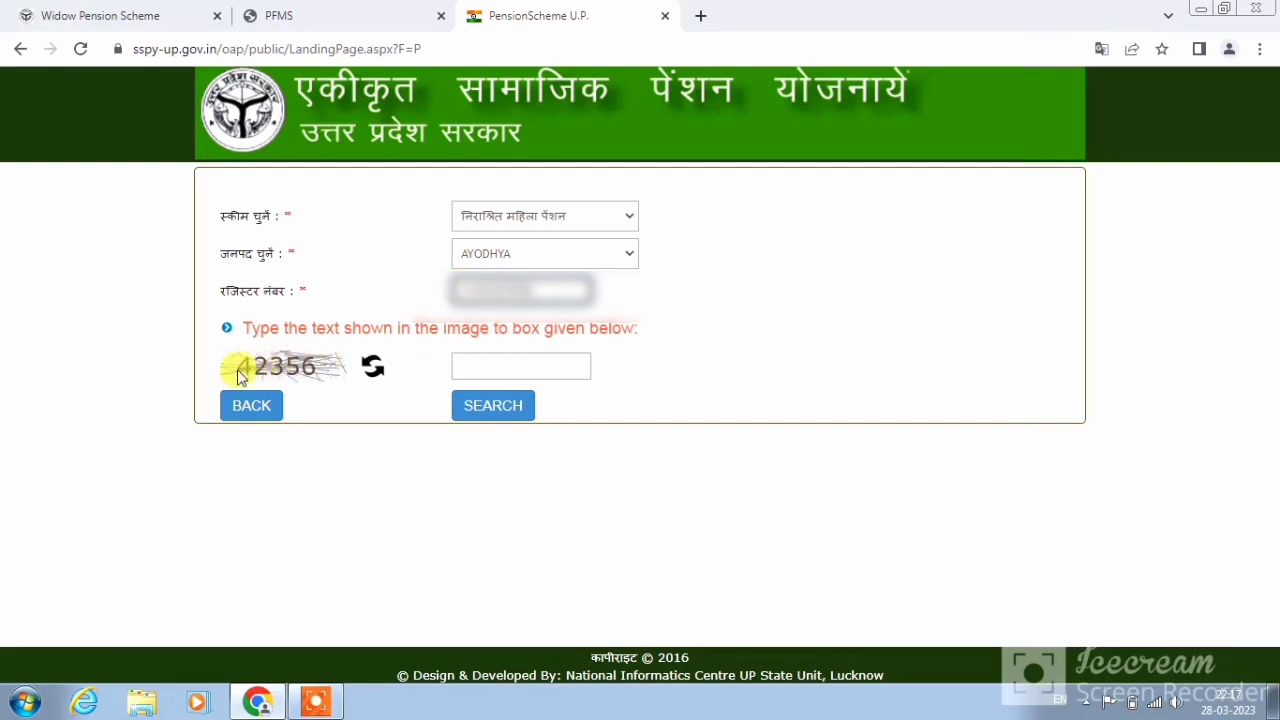
{"action": "left_click", "coordinate": [483, 365]}
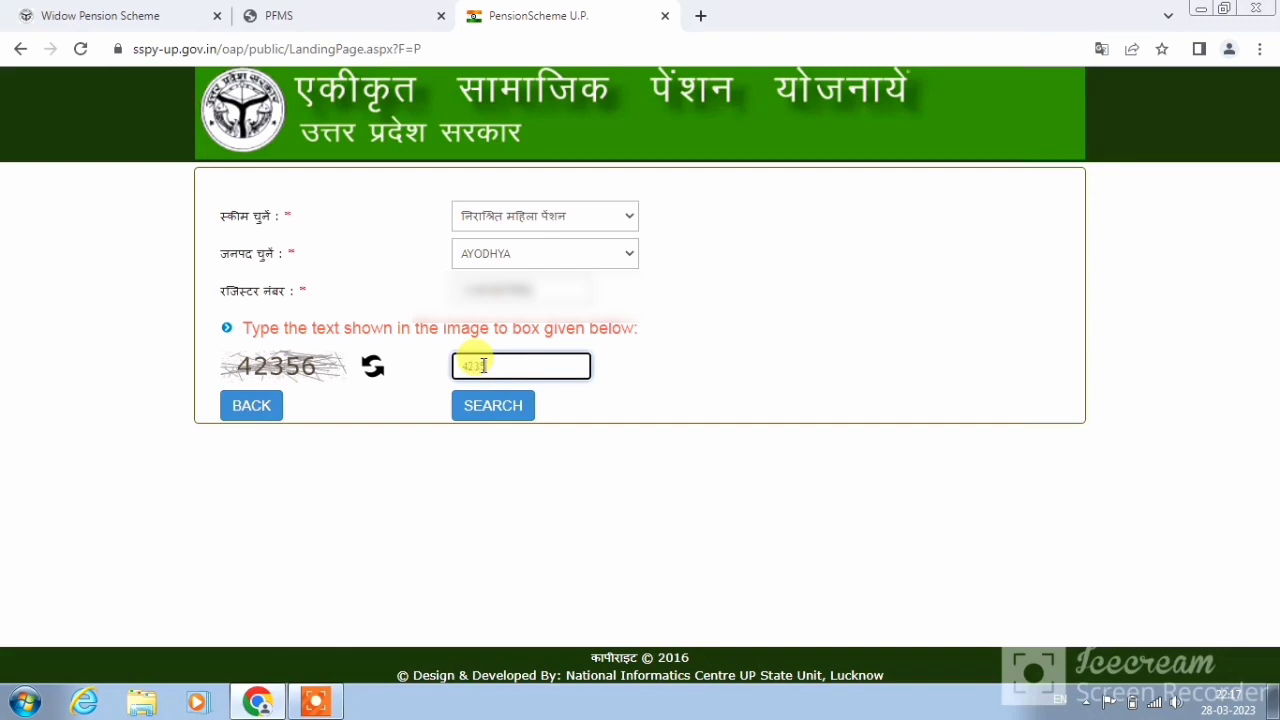
{"action": "type", "text": "42356"}
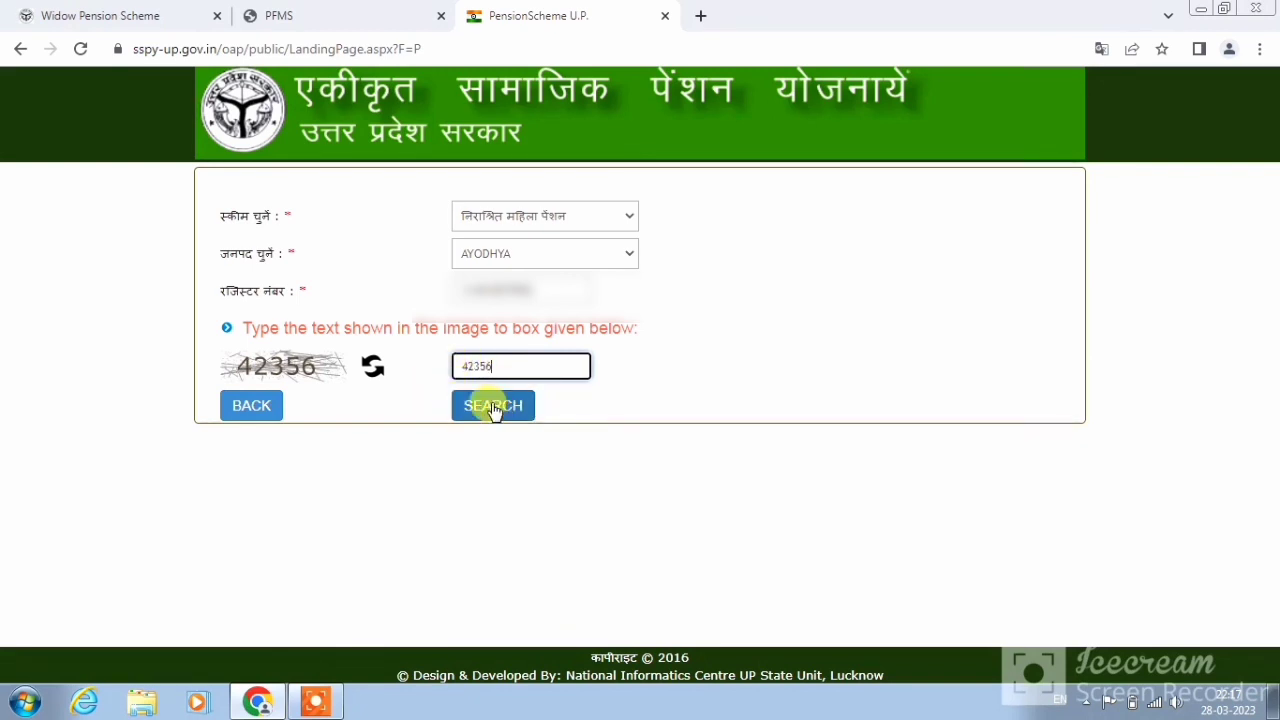
{"action": "left_click", "coordinate": [493, 406]}
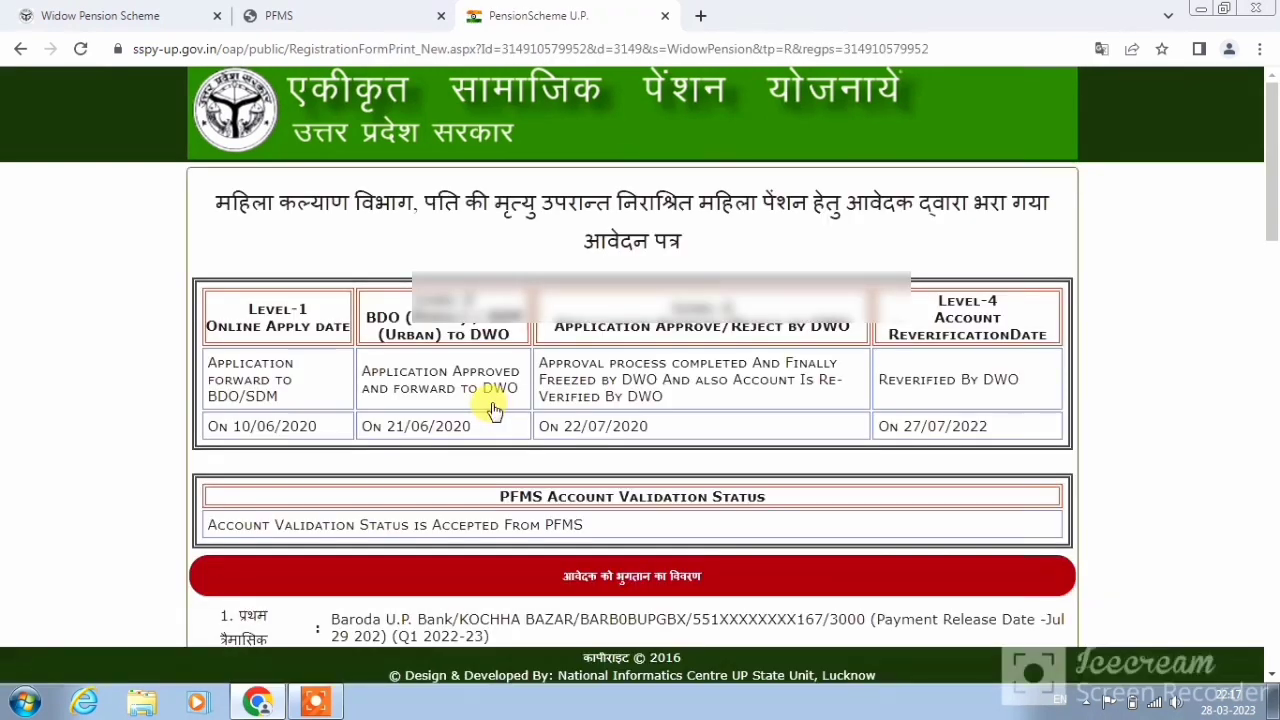
Scroll the report and highlight the PFMS account validation status and payment details heading
{"action": "left_click_drag", "start_coordinate": [1272, 200], "coordinate": [1272, 274]}
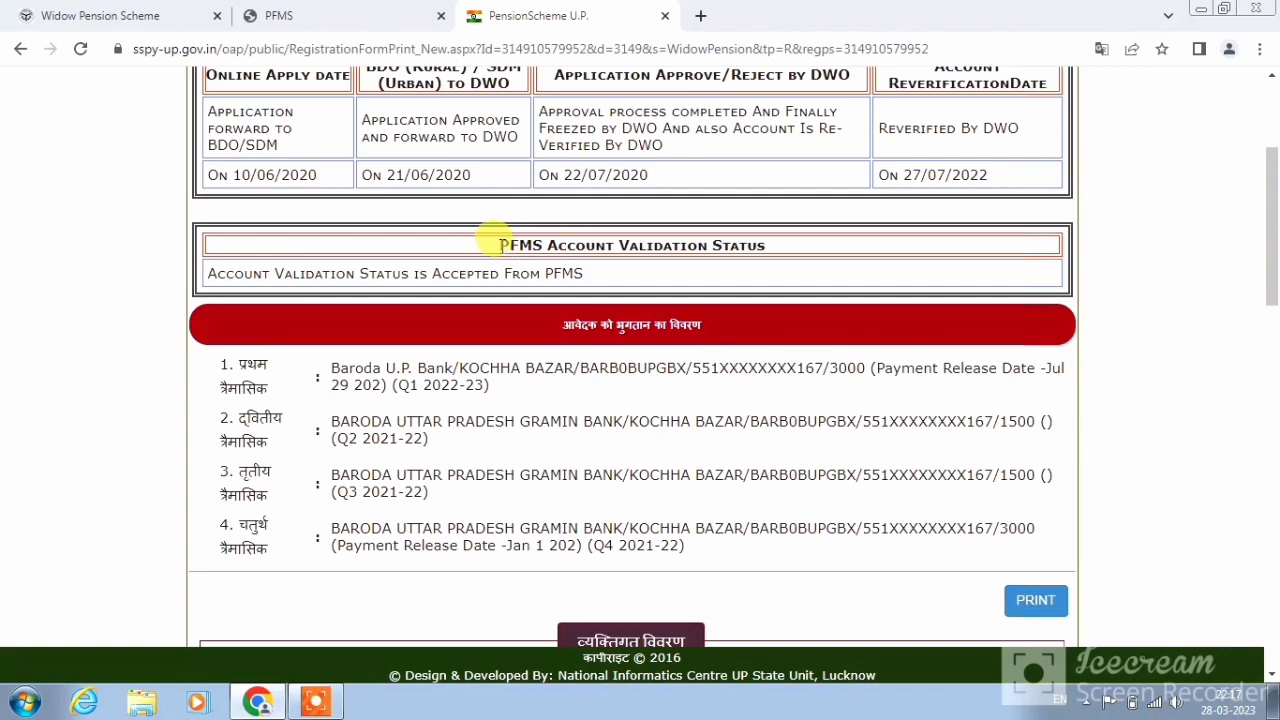
{"action": "left_click_drag", "start_coordinate": [500, 245], "coordinate": [712, 286]}
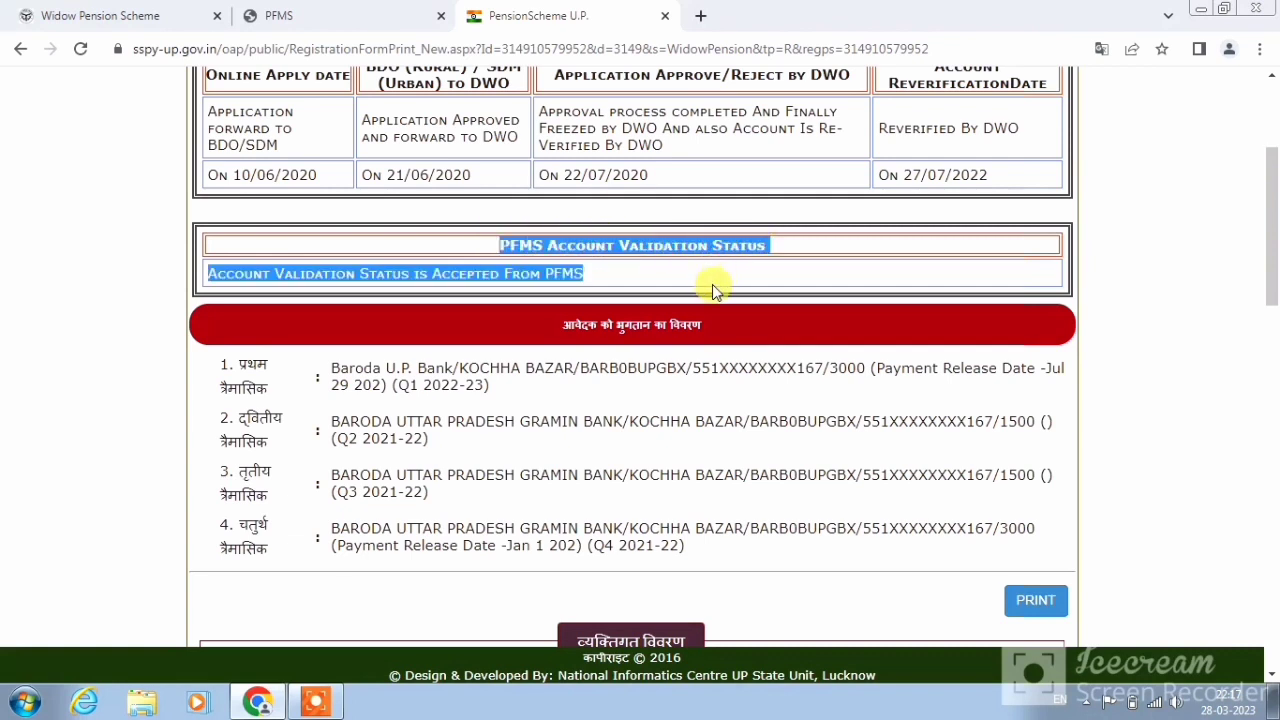
{"action": "left_click", "coordinate": [712, 286]}
{"action": "left_click_drag", "start_coordinate": [559, 325], "coordinate": [701, 331]}
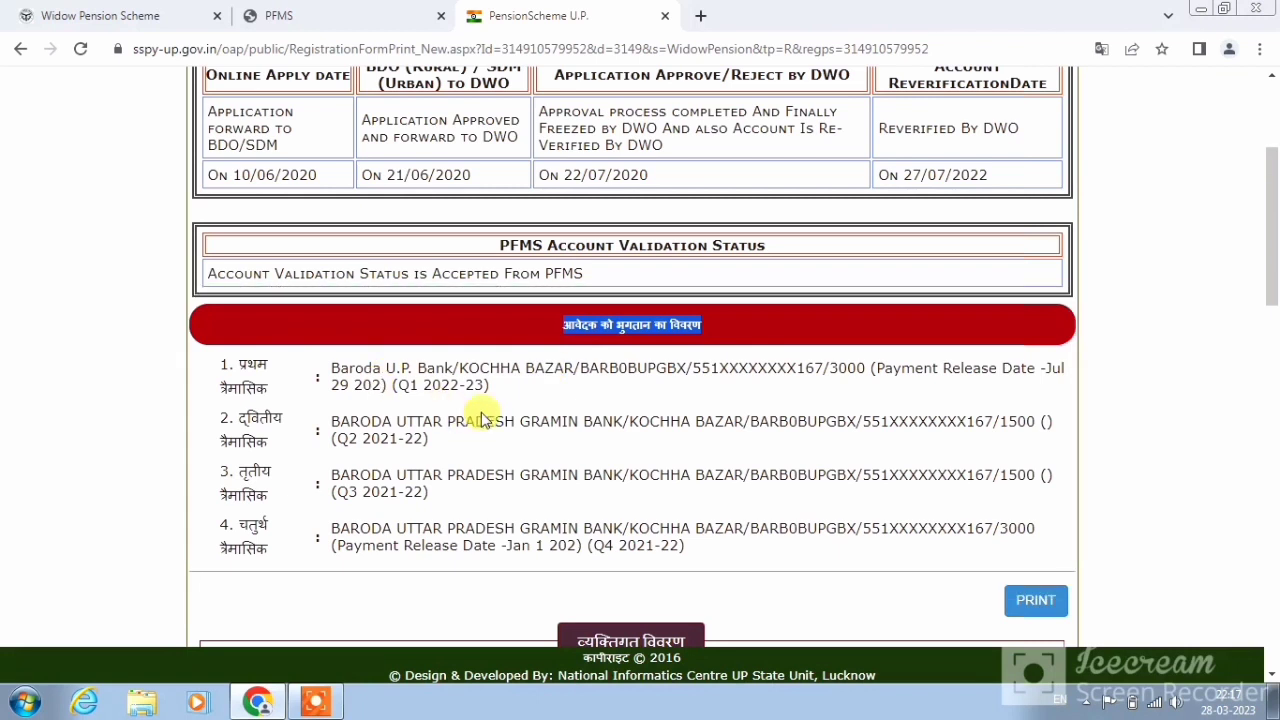
{"action": "left_click", "coordinate": [737, 380]}
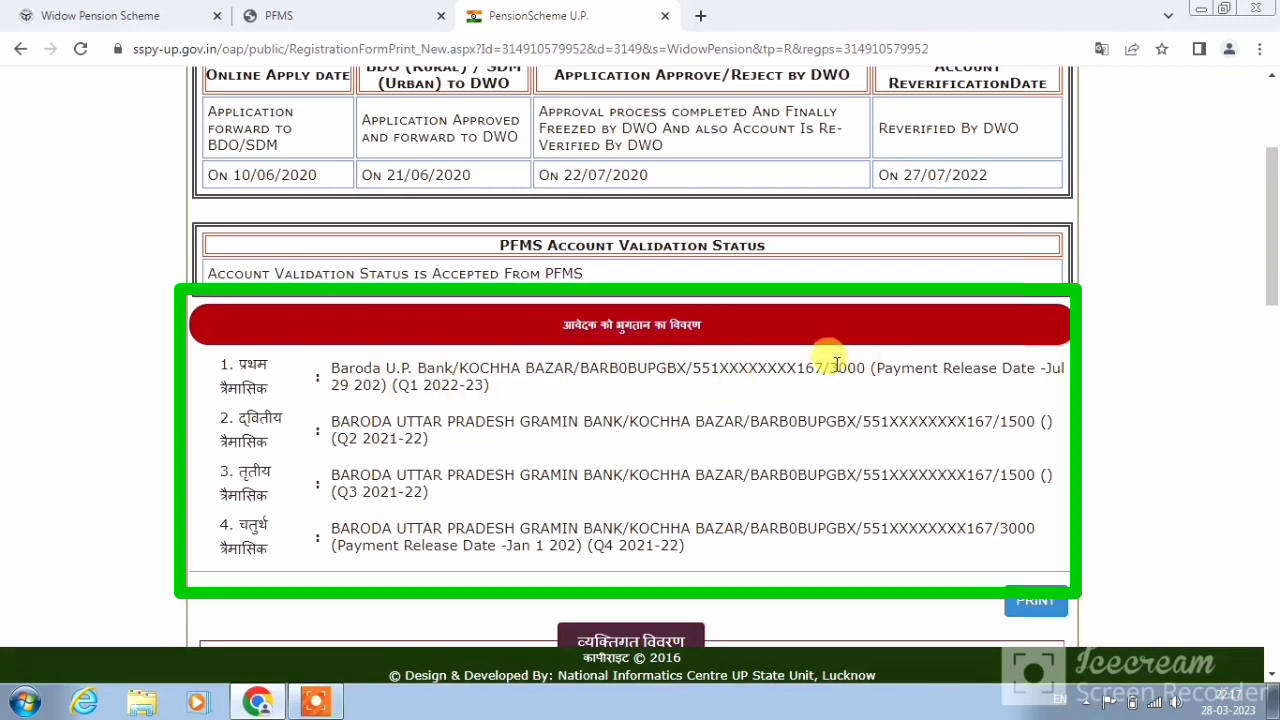